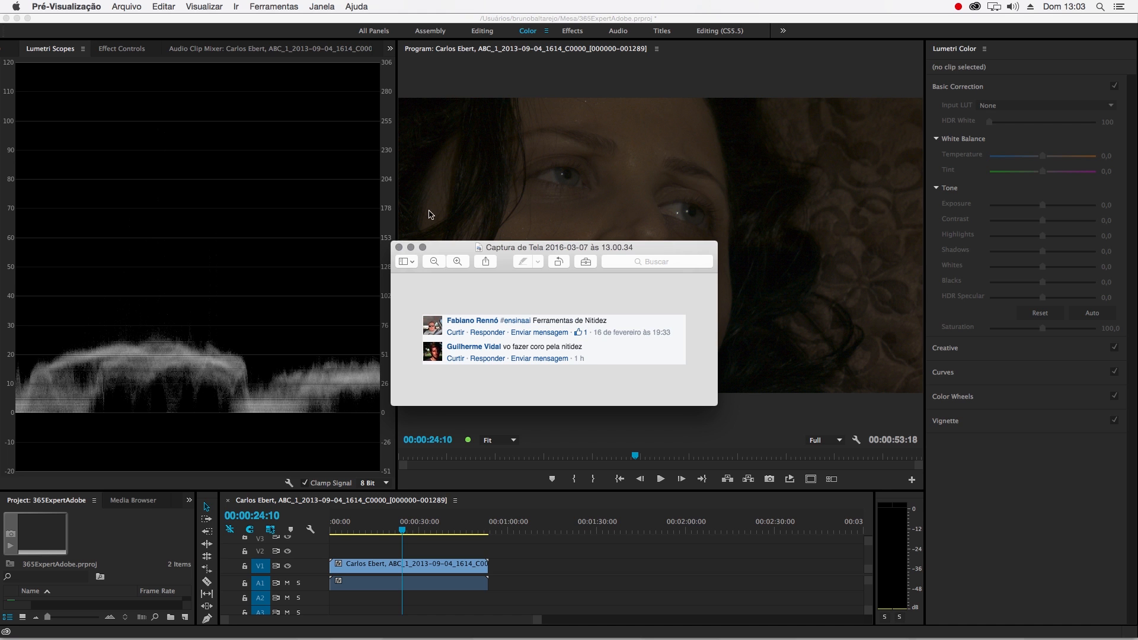
Close the comment screenshot and enlarge the program monitor by shrinking the scopes panel beside it
{"action": "left_click", "coordinate": [399, 247]}
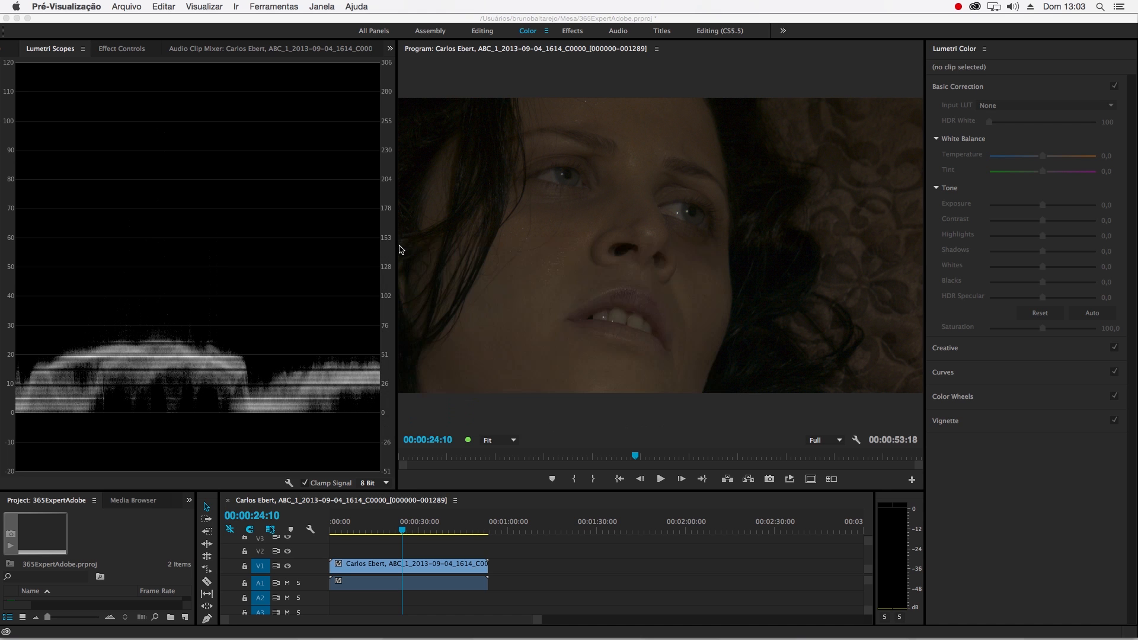
{"action": "left_click", "coordinate": [398, 493]}
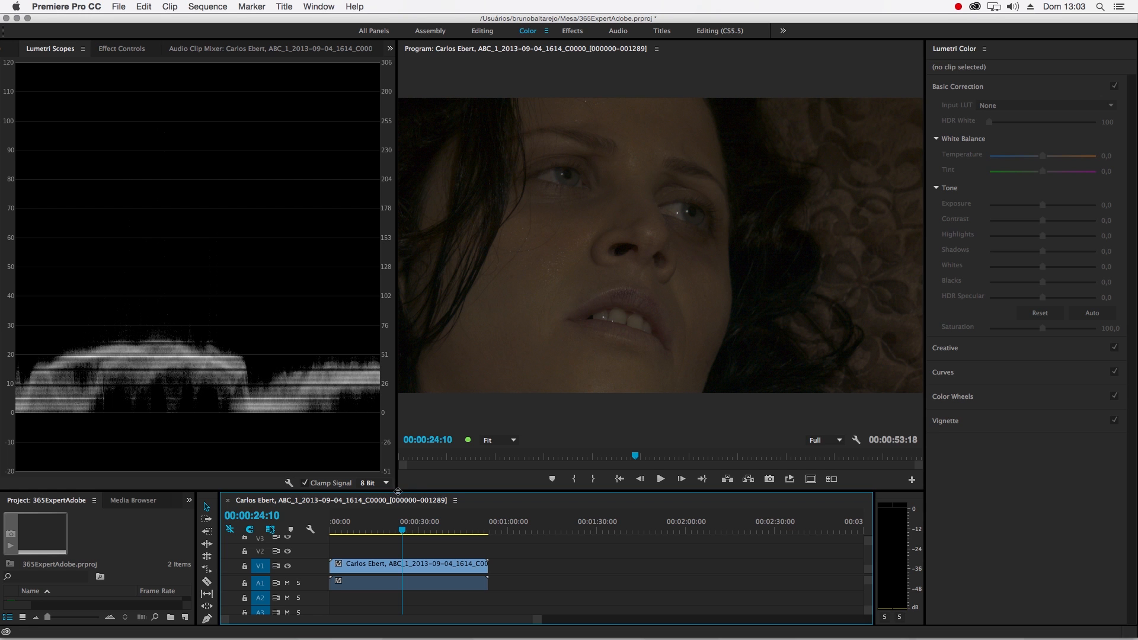
{"action": "left_click_drag", "start_coordinate": [397, 492], "coordinate": [258, 473]}
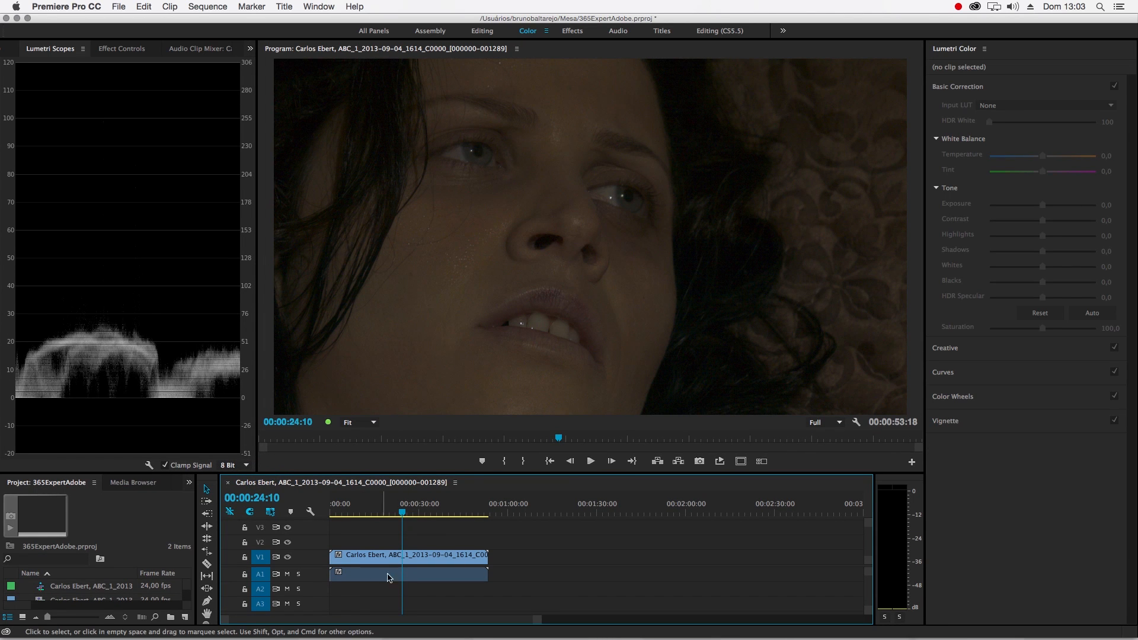
Set the Exposure in the master clip's CinemaDNG Source Settings to 1.0
{"action": "left_click", "coordinate": [400, 559]}
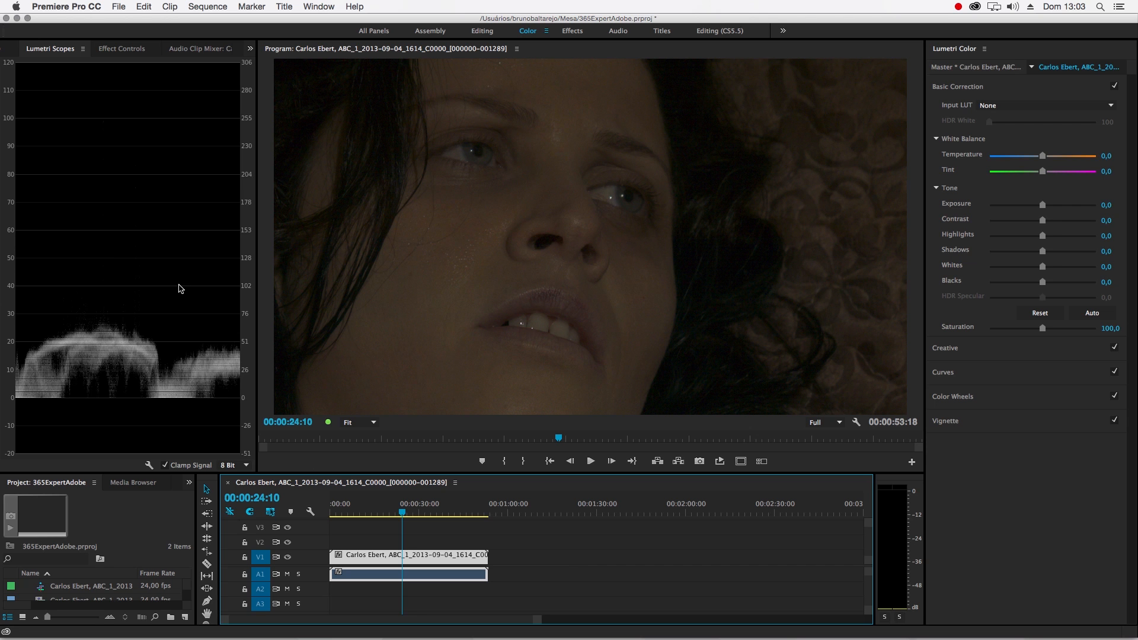
{"action": "left_click", "coordinate": [113, 52]}
{"action": "left_click", "coordinate": [31, 72]}
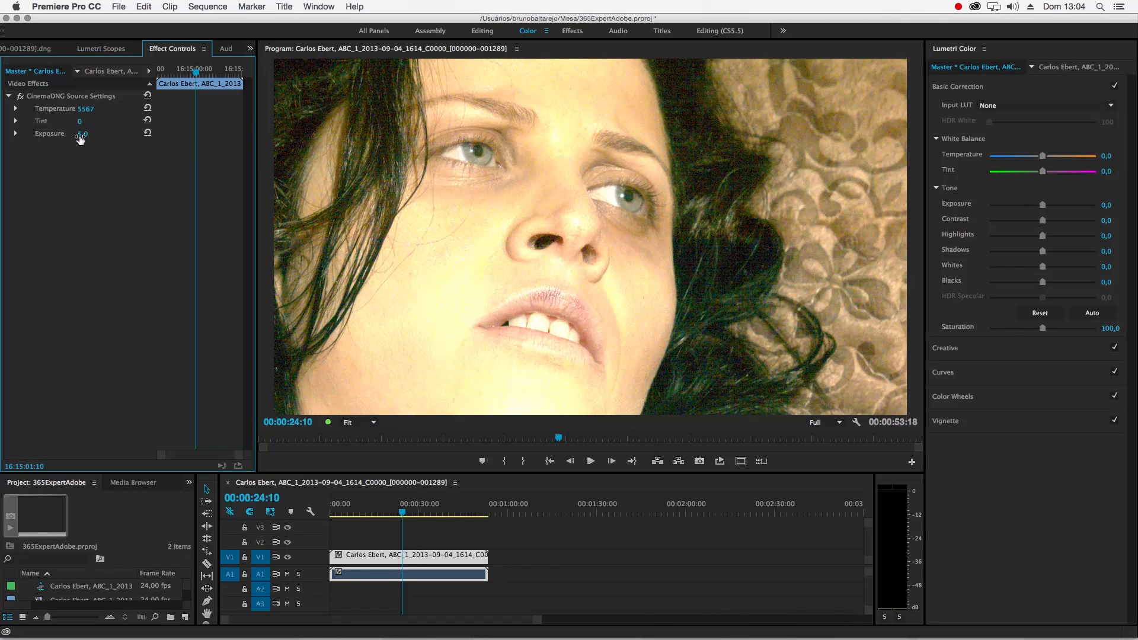
{"action": "left_click", "coordinate": [89, 133]}
{"action": "type", "text": "1"}
{"action": "key", "text": "Return"}
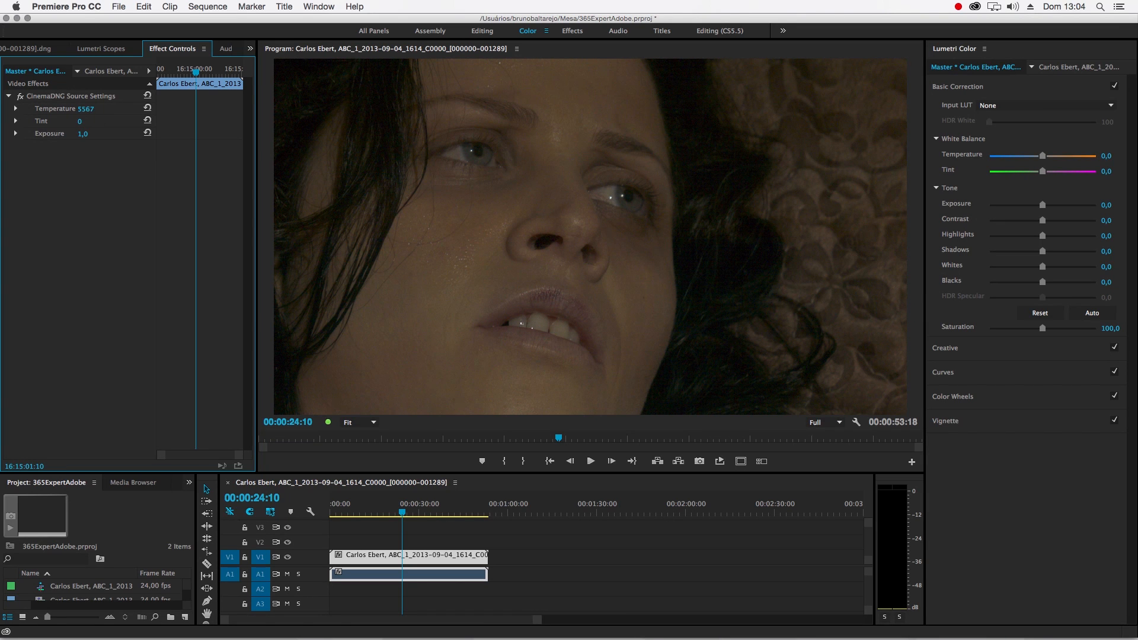
Cool the color temperature in the CinemaDNG Source Settings and return to the sequence clip's own effects
{"action": "left_click_drag", "start_coordinate": [86, 109], "coordinate": [90, 109]}
{"action": "left_click", "coordinate": [21, 96]}
{"action": "left_click_drag", "start_coordinate": [92, 109], "coordinate": [110, 109]}
{"action": "left_click_drag", "start_coordinate": [87, 109], "coordinate": [89, 109]}
{"action": "left_click_drag", "start_coordinate": [86, 109], "coordinate": [92, 109]}
{"action": "left_click", "coordinate": [111, 73]}
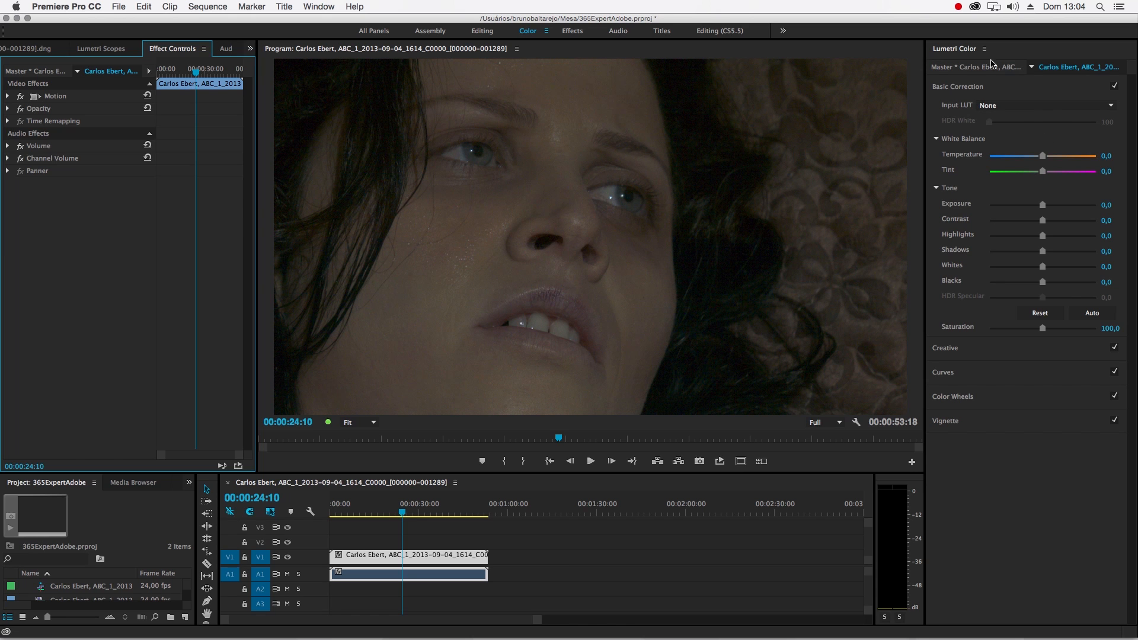
Lower the Lumetri Basic Correction shadows to about -22.2 and adjust the highlights and saturation
{"action": "left_click_drag", "start_coordinate": [1041, 251], "coordinate": [1031, 256]}
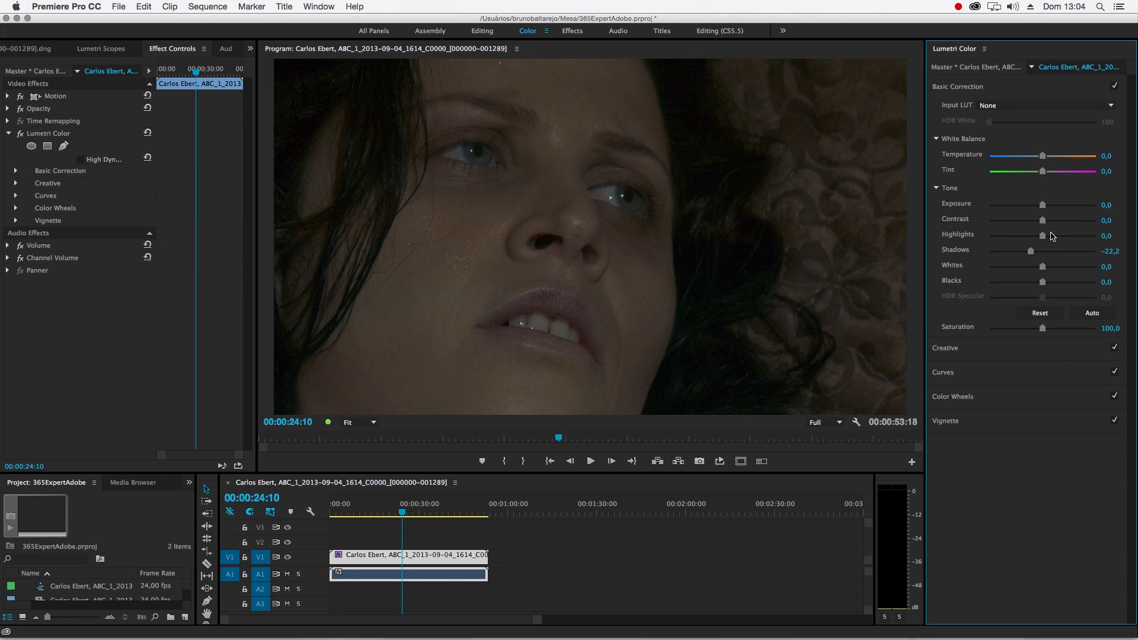
{"action": "left_click_drag", "start_coordinate": [1043, 236], "coordinate": [1029, 255]}
{"action": "left_click_drag", "start_coordinate": [1046, 332], "coordinate": [1037, 330]}
Shape the Lumetri RGB curve into a gentle S with a lowered shadow point and a raised upper-midtone point
{"action": "left_click", "coordinate": [957, 87]}
{"action": "left_click", "coordinate": [958, 114]}
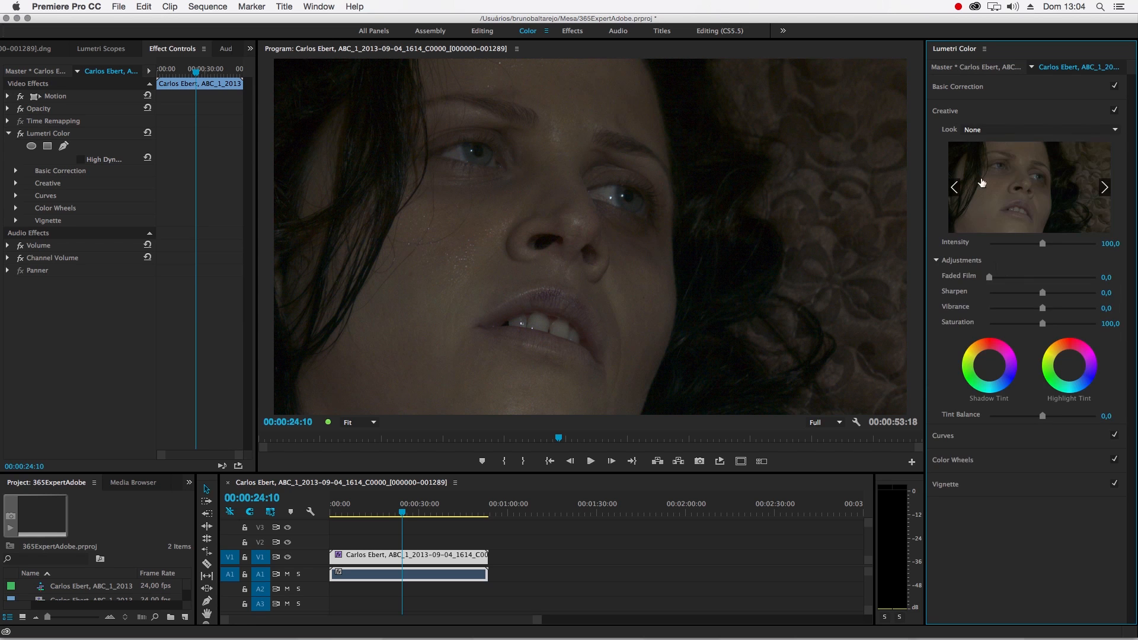
{"action": "left_click", "coordinate": [948, 111]}
{"action": "left_click", "coordinate": [945, 136]}
{"action": "left_click_drag", "start_coordinate": [984, 328], "coordinate": [984, 332]}
{"action": "left_click_drag", "start_coordinate": [1052, 279], "coordinate": [1043, 263]}
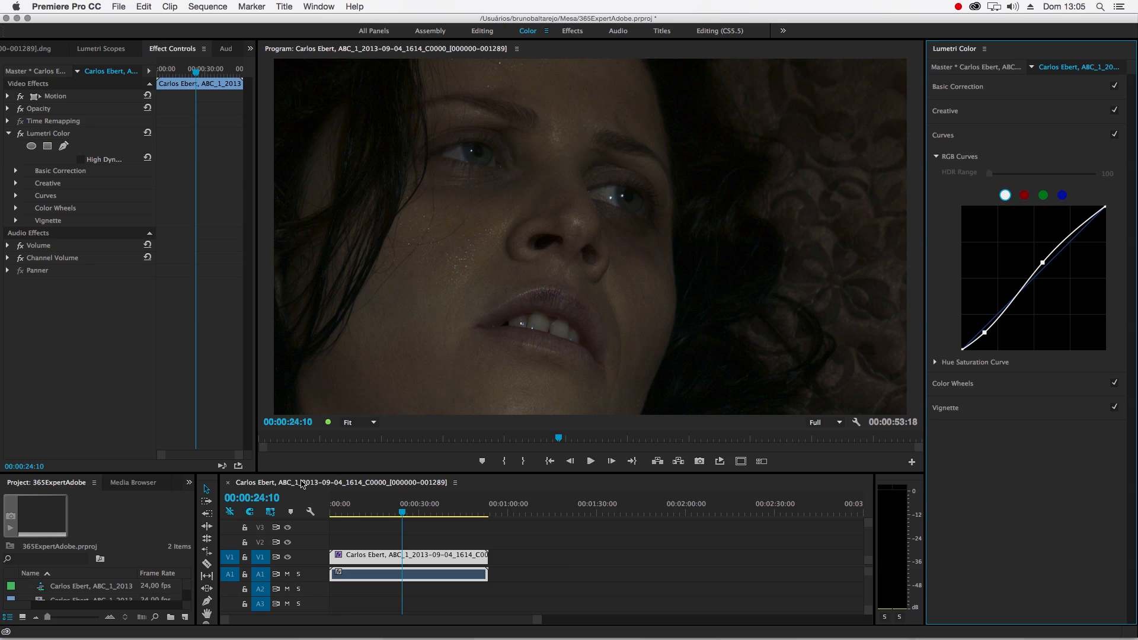
View the frame at 100% magnification, centered on the cheek and nose, to examine the skin detail
{"action": "left_click", "coordinate": [358, 422]}
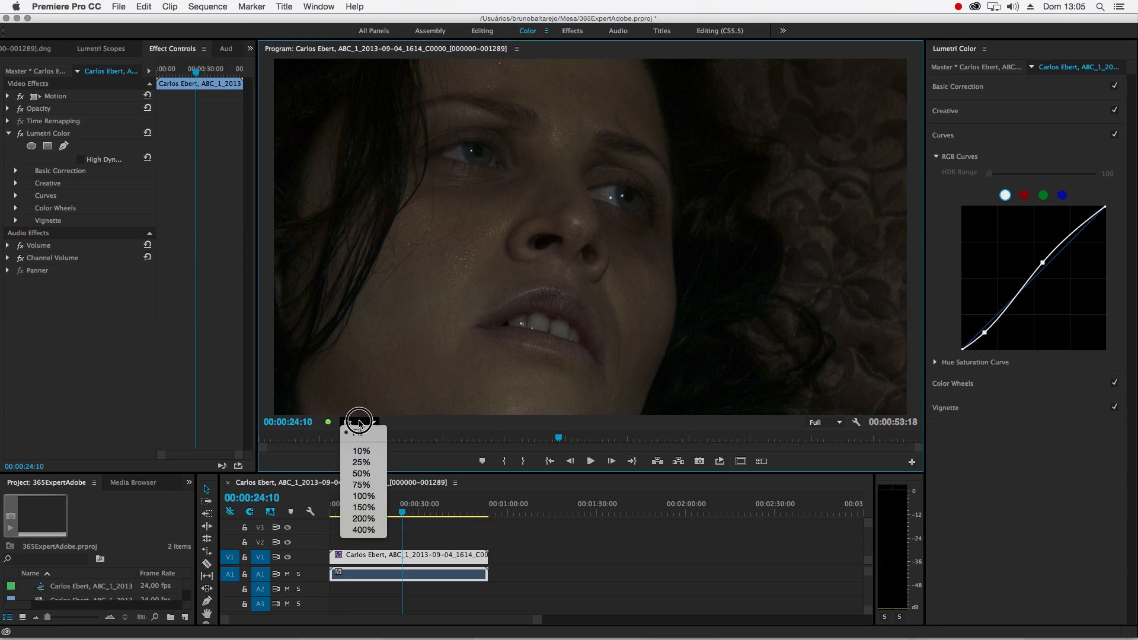
{"action": "left_click", "coordinate": [363, 496]}
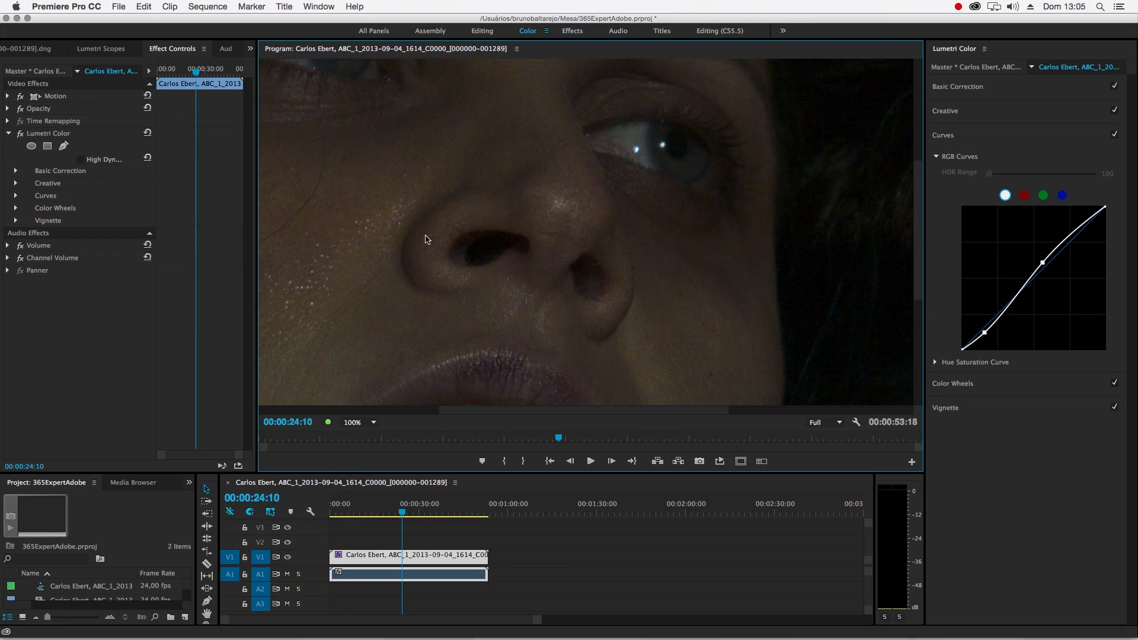
{"action": "left_click_drag", "start_coordinate": [493, 411], "coordinate": [424, 411]}
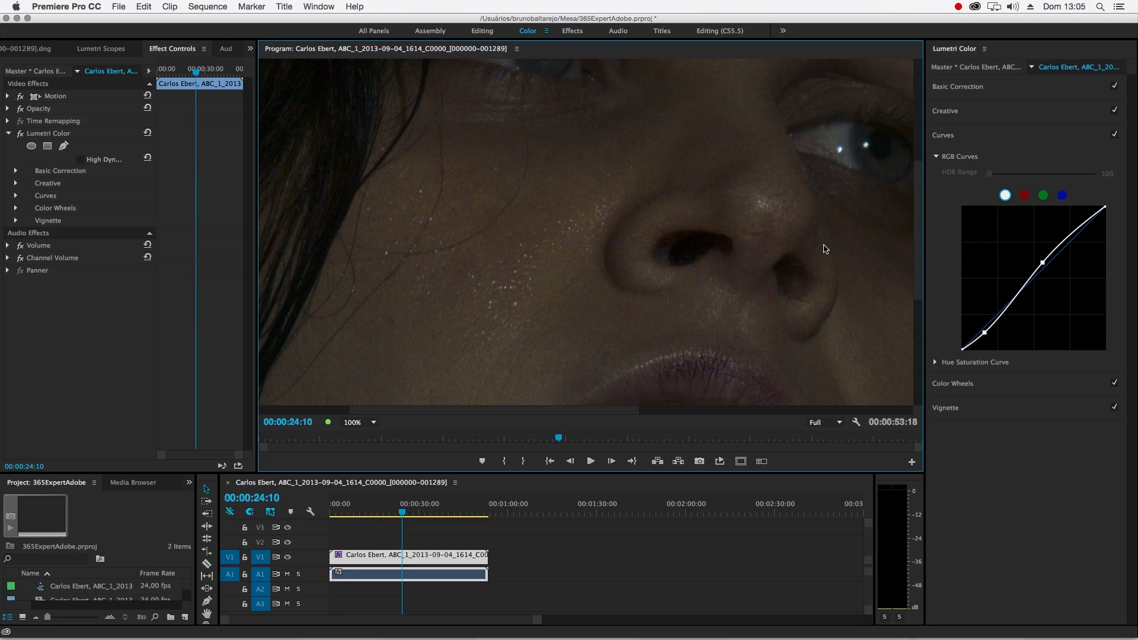
{"action": "mouse_move", "coordinate": [917, 241]}
{"action": "left_mouse_down"}
{"action": "mouse_move", "coordinate": [925, 205]}
{"action": "mouse_move", "coordinate": [932, 240]}
{"action": "left_mouse_up"}
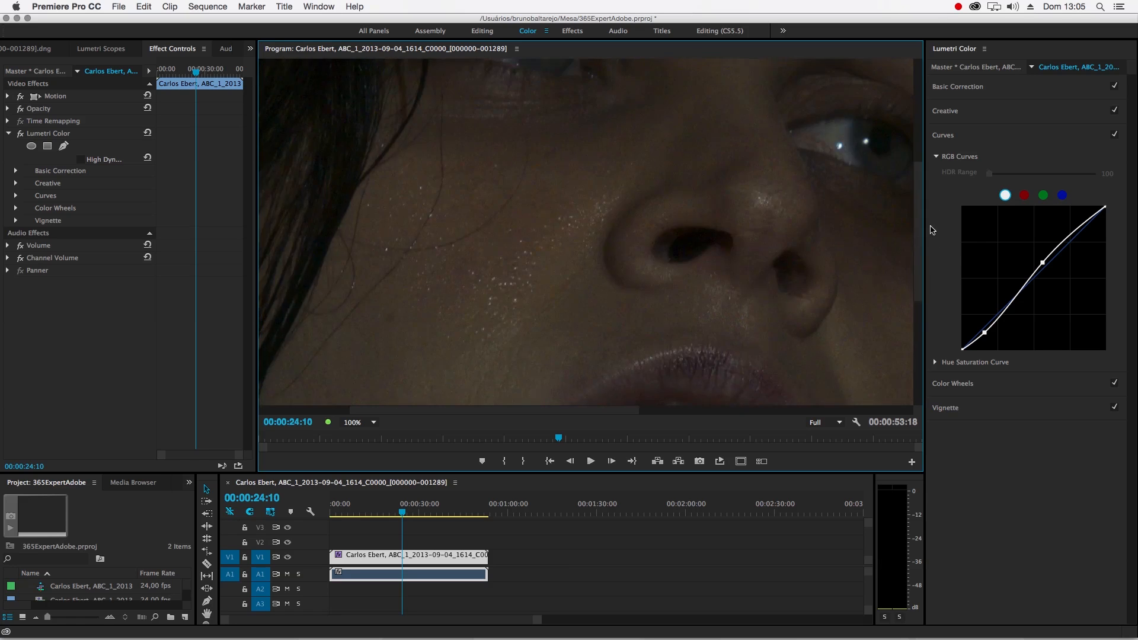
Test different Lumetri Creative Sharpen amounts, ending at 100, and check the result with the whole frame fitted in the monitor
{"action": "left_click", "coordinate": [965, 163]}
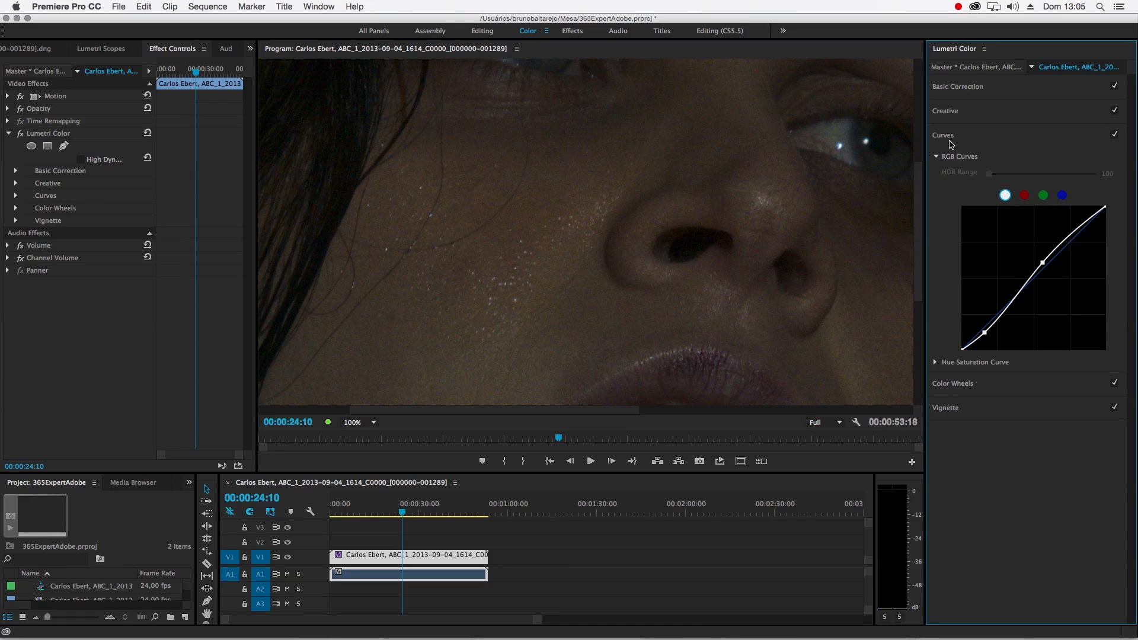
{"action": "left_click", "coordinate": [954, 144]}
{"action": "left_click", "coordinate": [950, 112]}
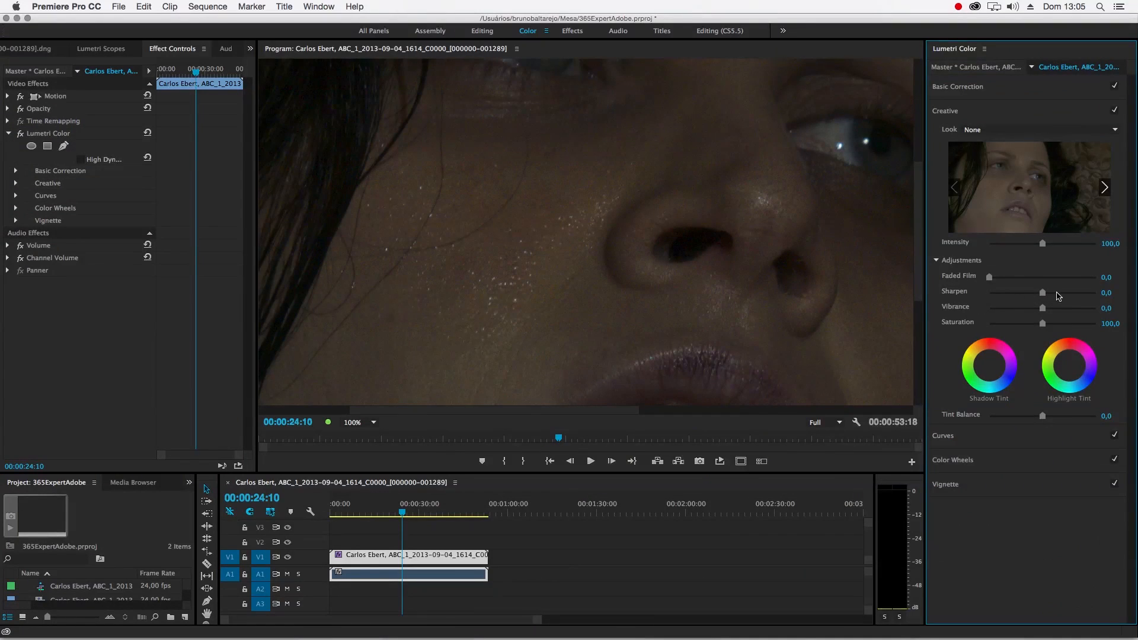
{"action": "left_click_drag", "start_coordinate": [1043, 293], "coordinate": [1079, 296]}
{"action": "left_click", "coordinate": [1062, 293]}
{"action": "left_click", "coordinate": [1070, 292]}
{"action": "left_click", "coordinate": [999, 294]}
{"action": "left_click", "coordinate": [1091, 294]}
{"action": "left_click", "coordinate": [1047, 294]}
{"action": "left_click_drag", "start_coordinate": [1095, 294], "coordinate": [1107, 295]}
{"action": "left_click", "coordinate": [363, 423]}
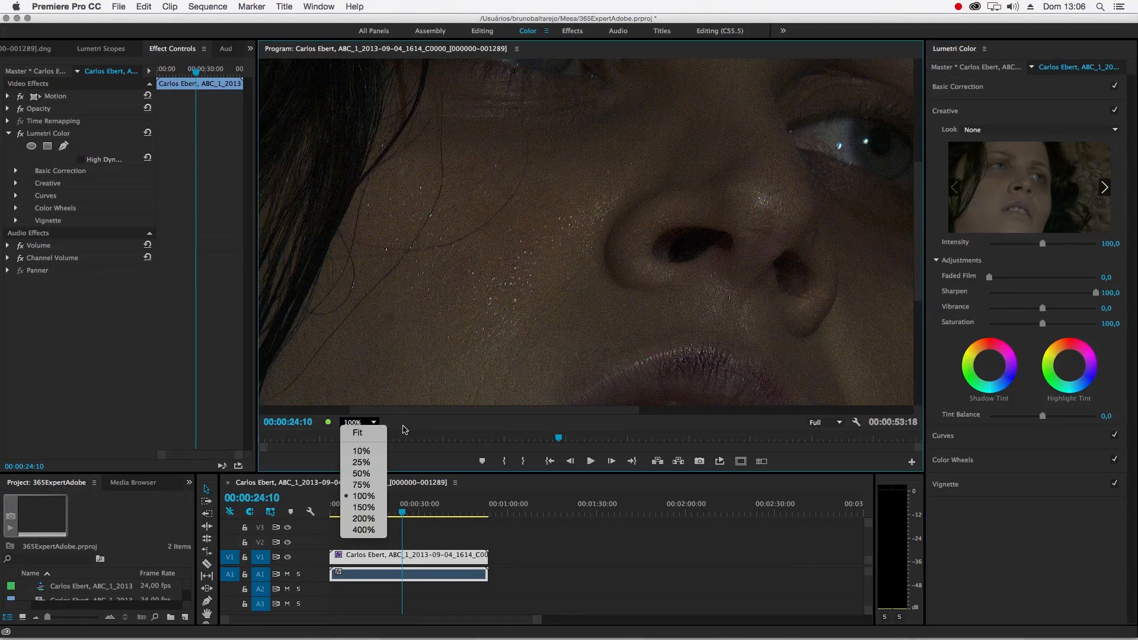
{"action": "left_click", "coordinate": [360, 434]}
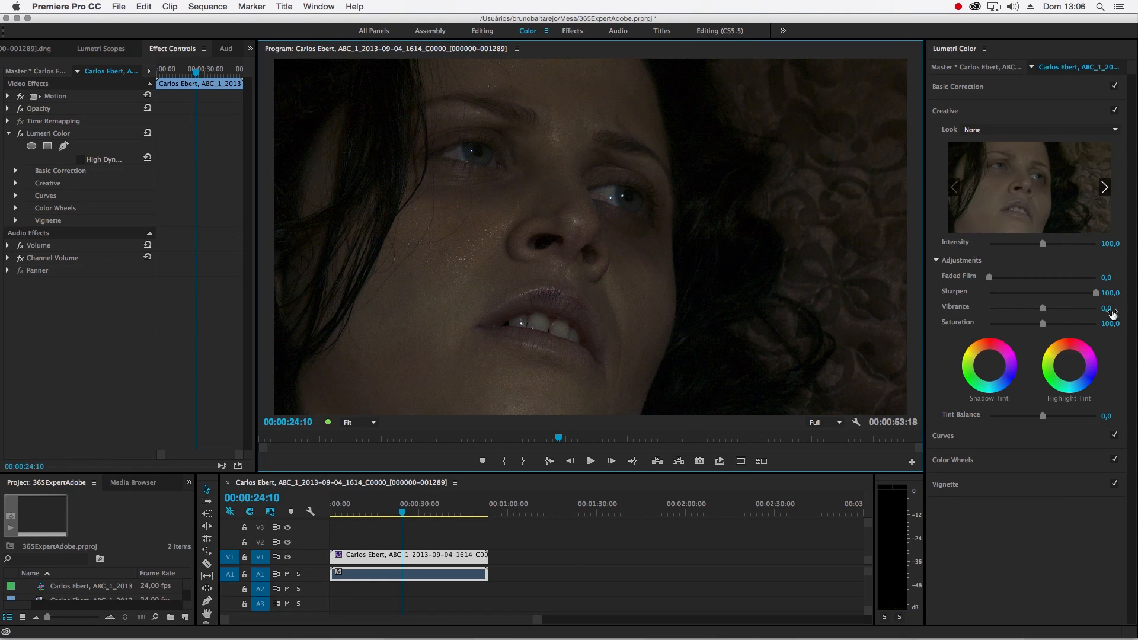
{"action": "left_click_drag", "start_coordinate": [1095, 293], "coordinate": [1127, 296]}
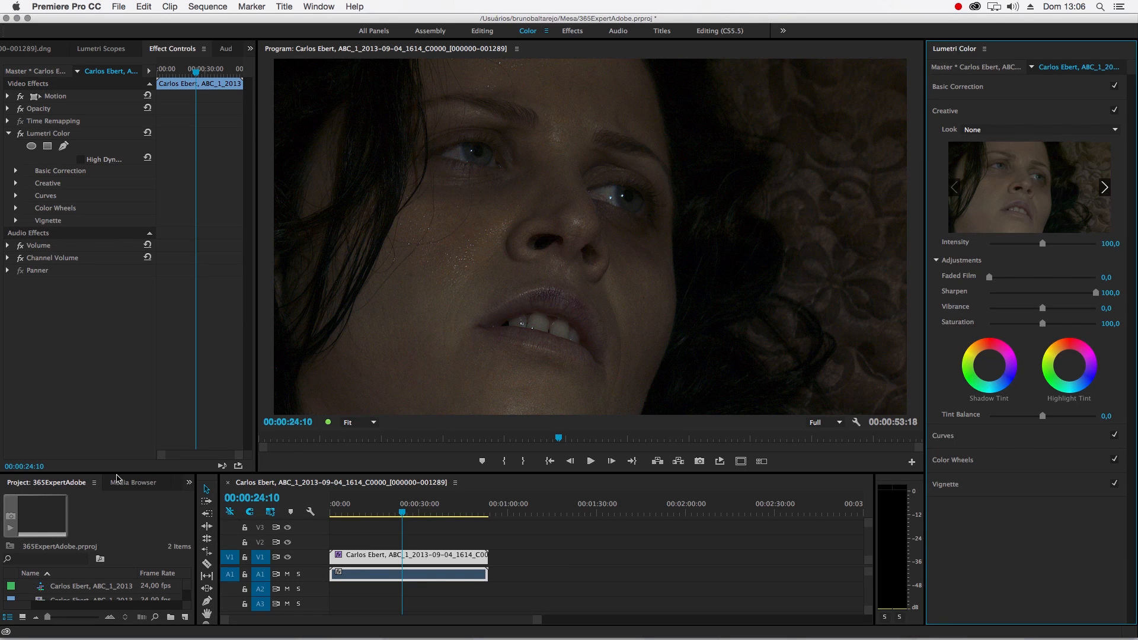
Search the effects library for "sharpen"
{"action": "left_click", "coordinate": [186, 483]}
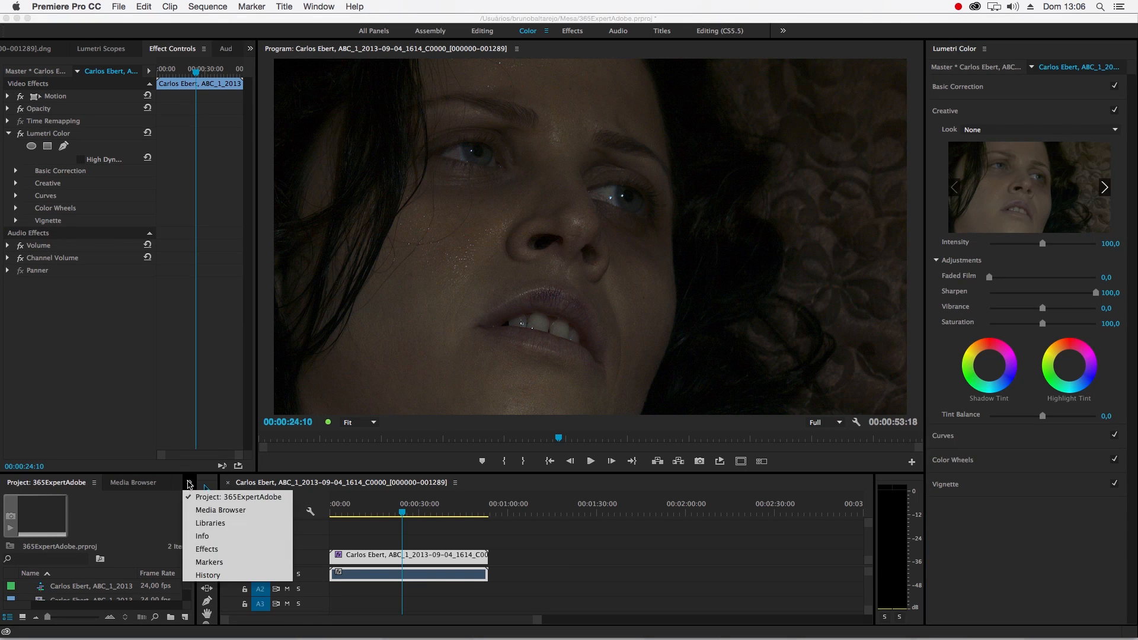
{"action": "left_click", "coordinate": [218, 554]}
{"action": "left_click", "coordinate": [69, 503]}
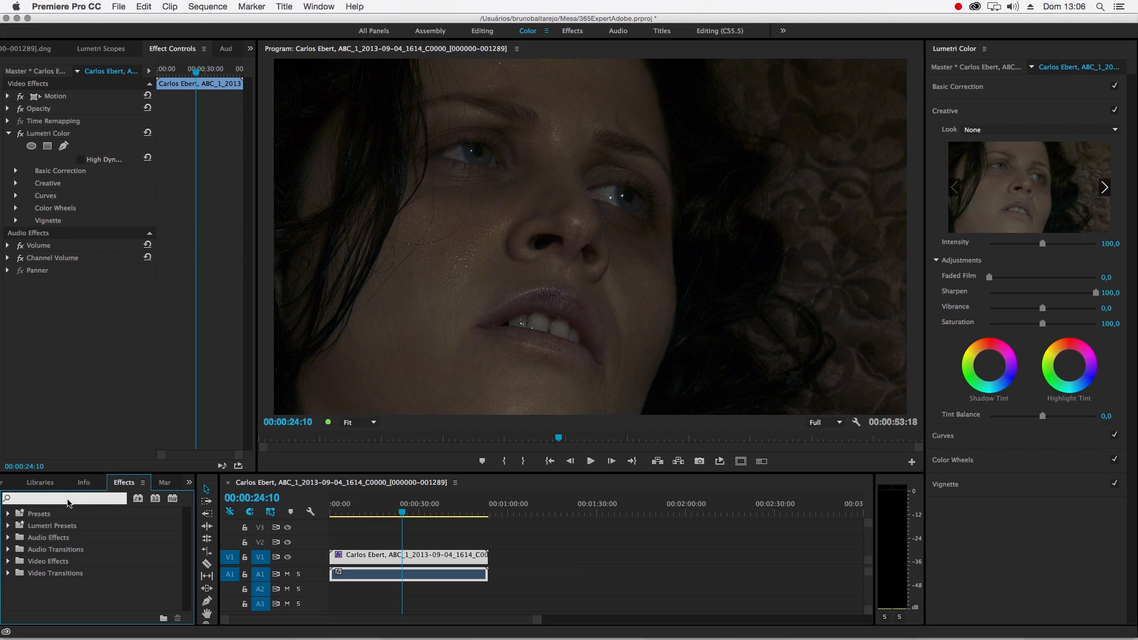
{"action": "type", "text": "sg"}
{"action": "type", "text": "ha"}
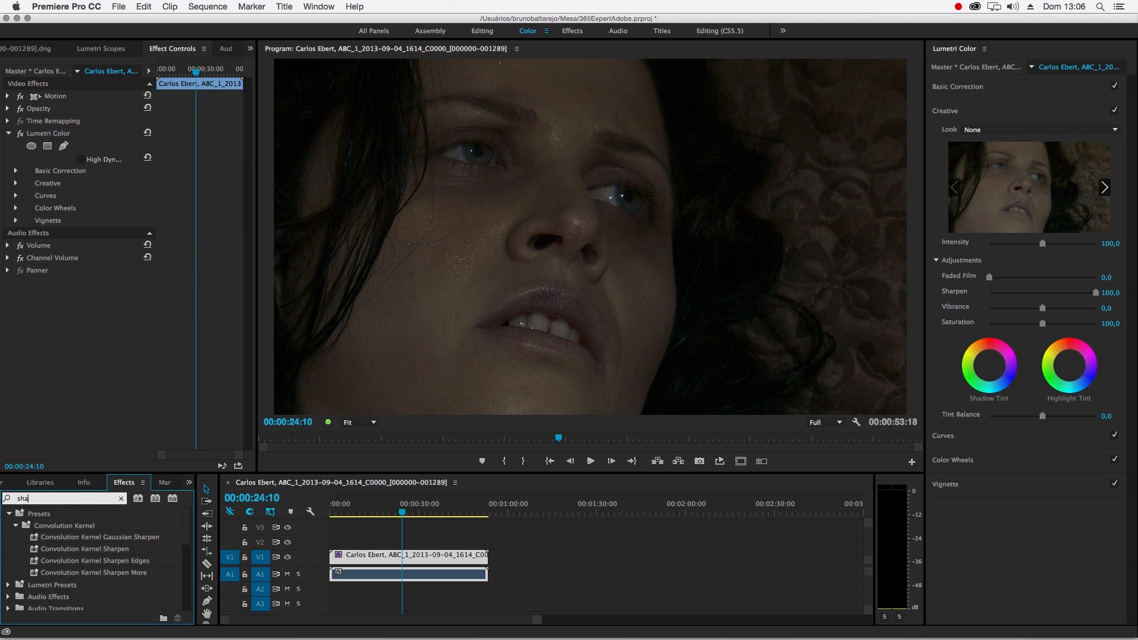
{"action": "type", "text": "rpen"}
Apply the Sharpen effect from the Blur & Sharpen group to the clip and set its amount to 17
{"action": "left_click", "coordinate": [16, 528]}
{"action": "scroll", "coordinate": [36, 534], "scroll_direction": "down", "scroll_amount": 3}
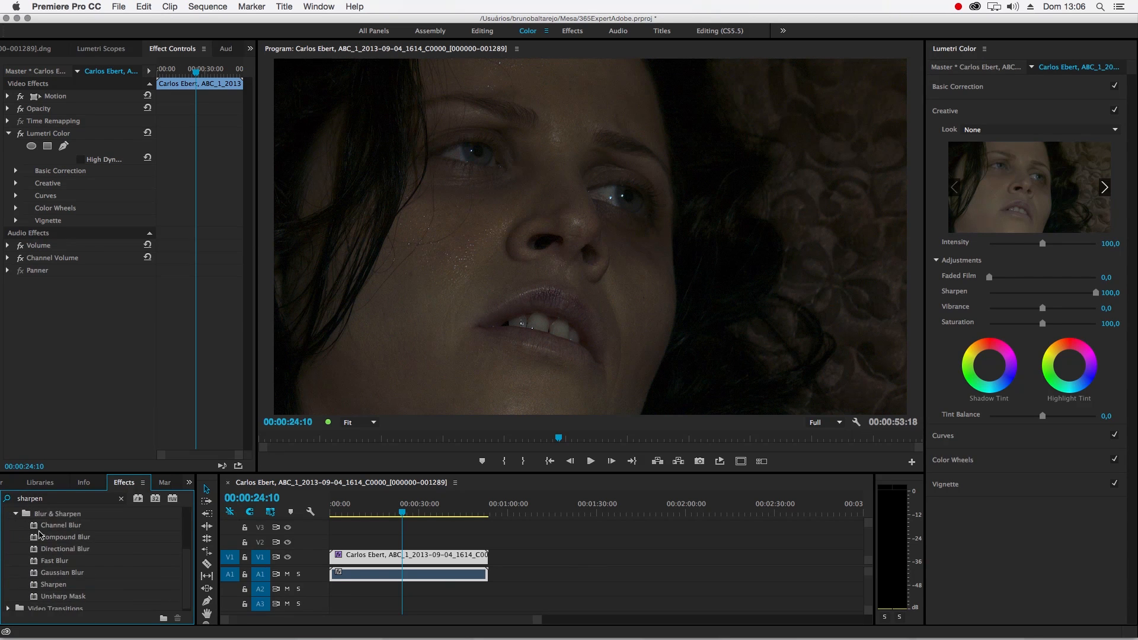
{"action": "left_click", "coordinate": [47, 583]}
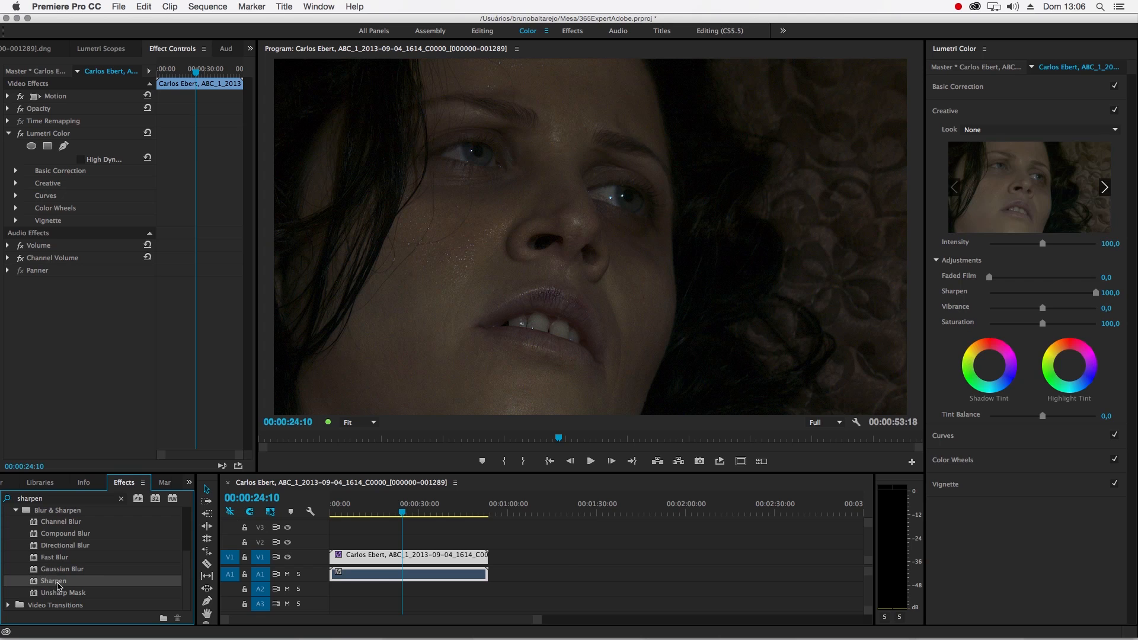
{"action": "left_click", "coordinate": [60, 596]}
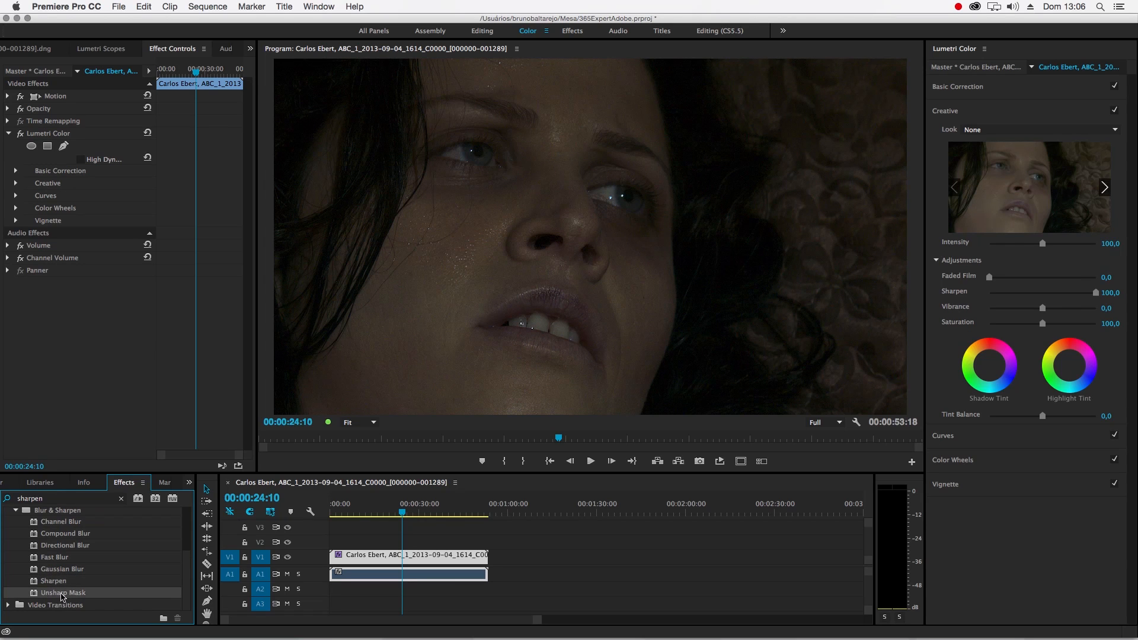
{"action": "left_click", "coordinate": [58, 581]}
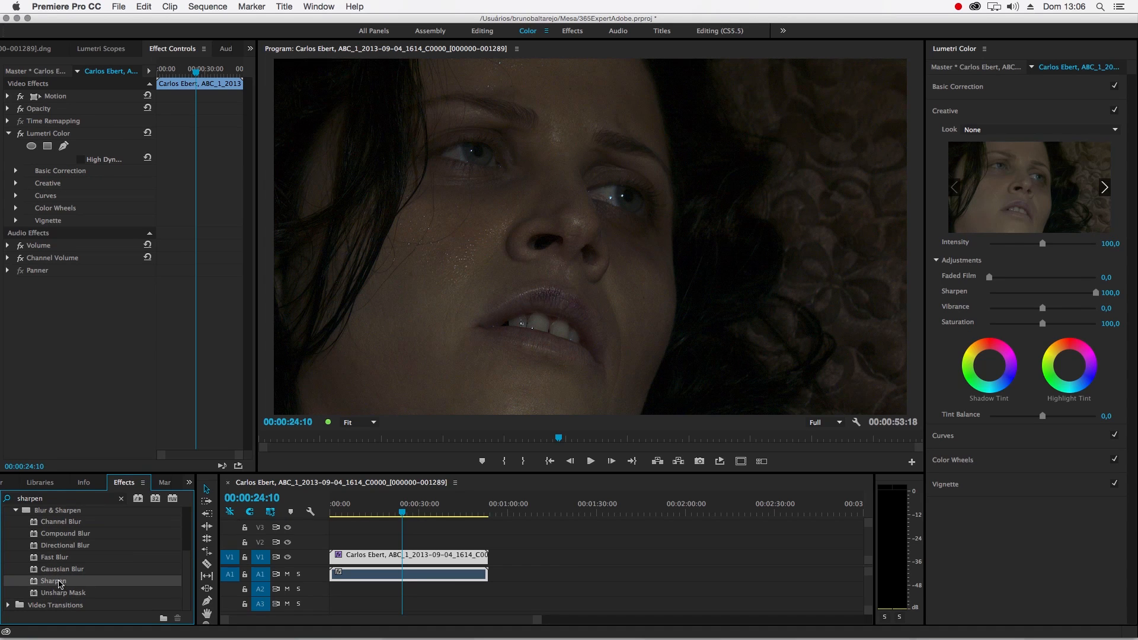
{"action": "left_click_drag", "start_coordinate": [61, 585], "coordinate": [112, 390]}
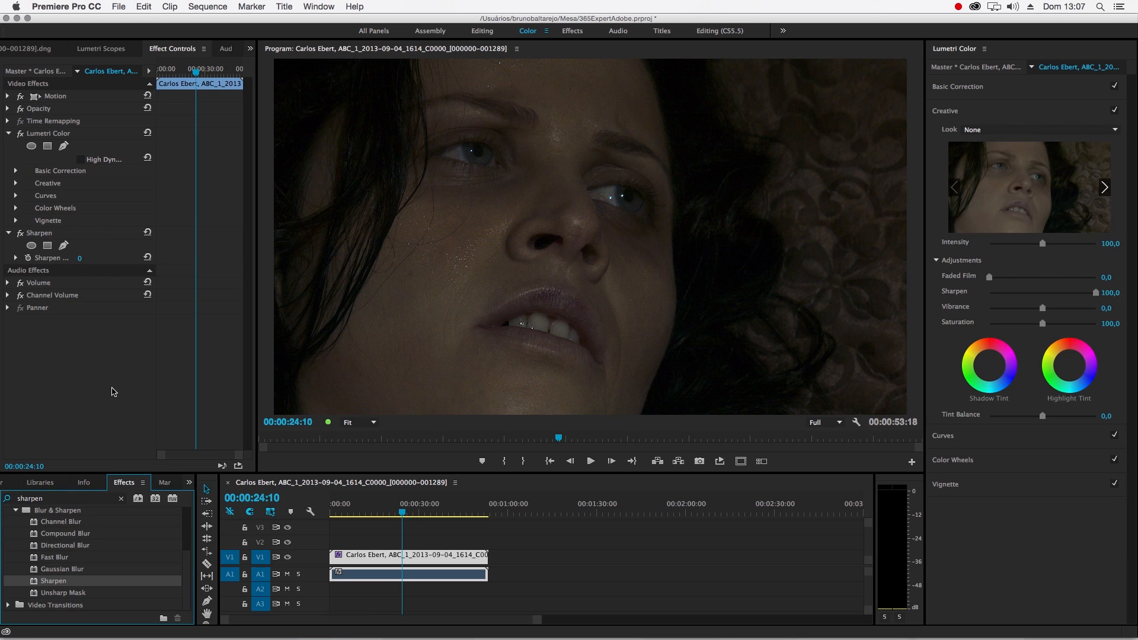
{"action": "mouse_move", "coordinate": [80, 259]}
{"action": "left_mouse_down"}
{"action": "mouse_move", "coordinate": [107, 258]}
{"action": "mouse_move", "coordinate": [89, 259]}
{"action": "left_mouse_up"}
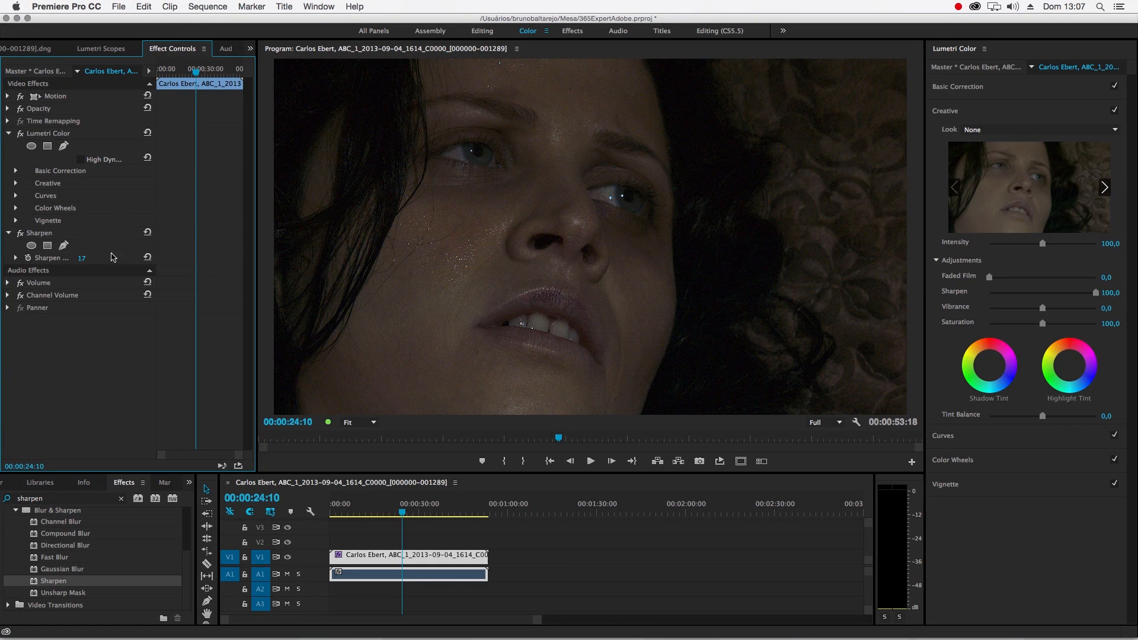
View the frame at 100% magnification and set the Lumetri Creative Sharpen amount to 0
{"action": "left_click", "coordinate": [356, 422]}
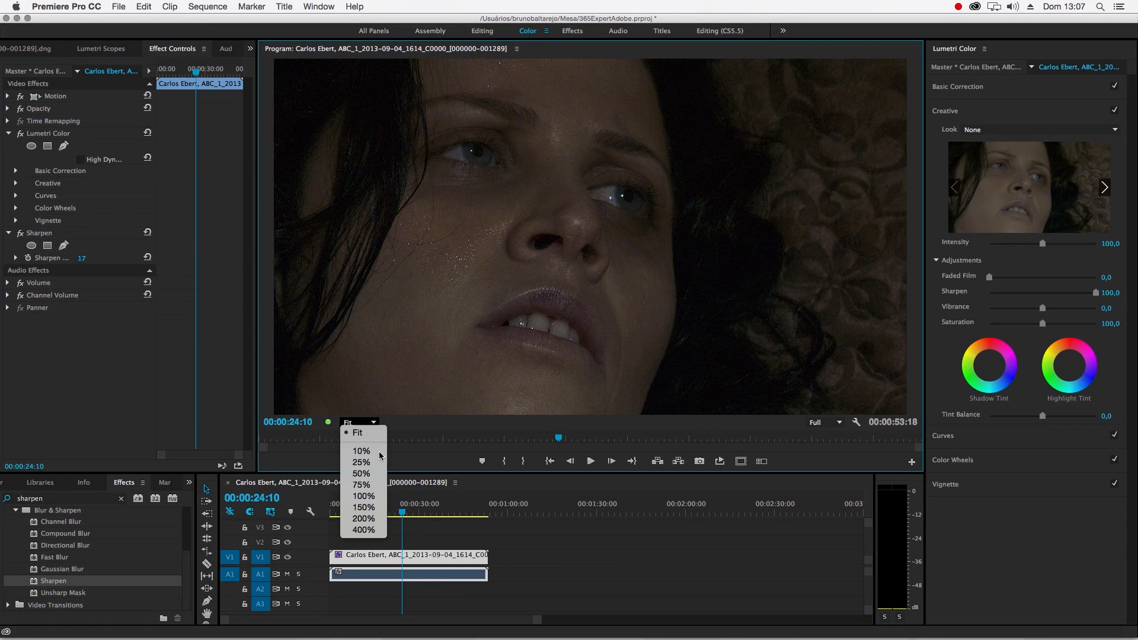
{"action": "left_click", "coordinate": [361, 496]}
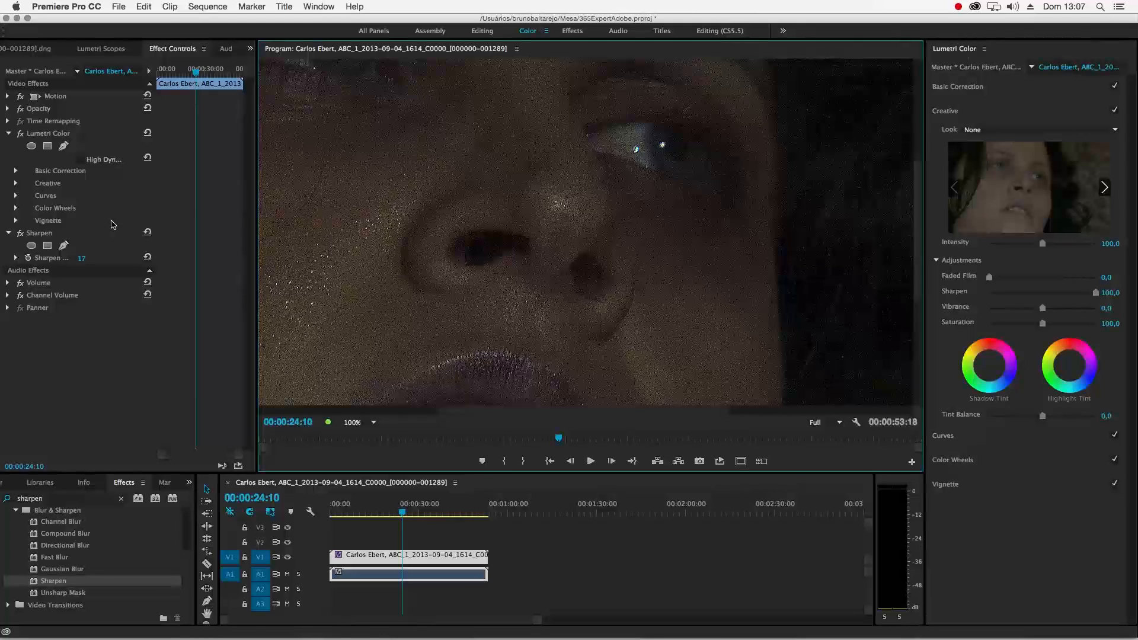
{"action": "left_click", "coordinate": [22, 234]}
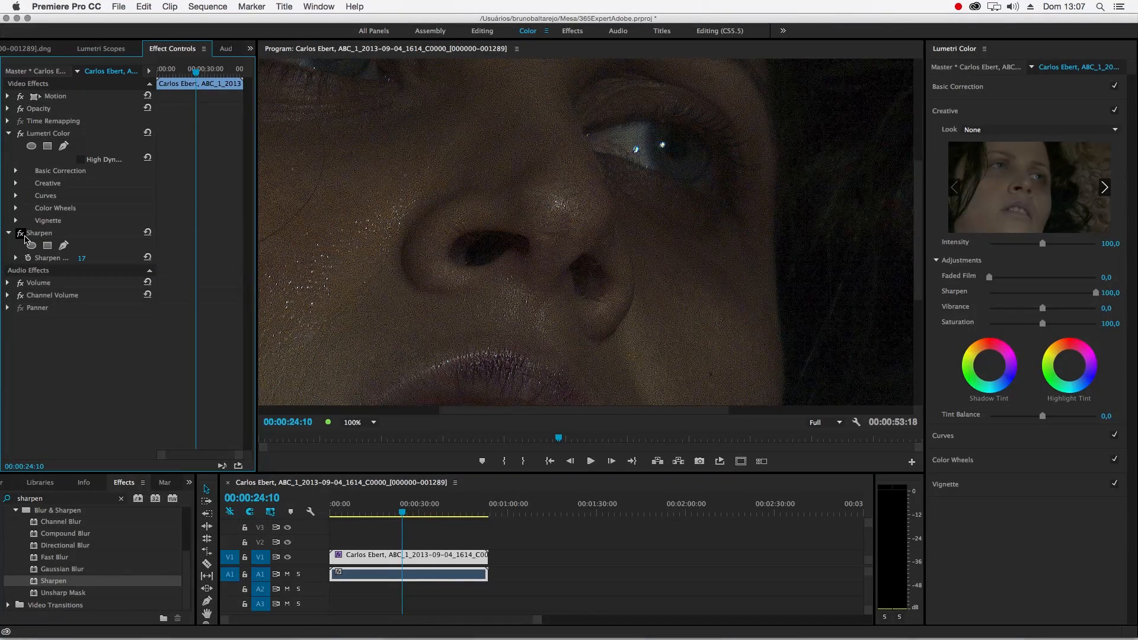
{"action": "left_click", "coordinate": [40, 133]}
{"action": "left_click", "coordinate": [1112, 291]}
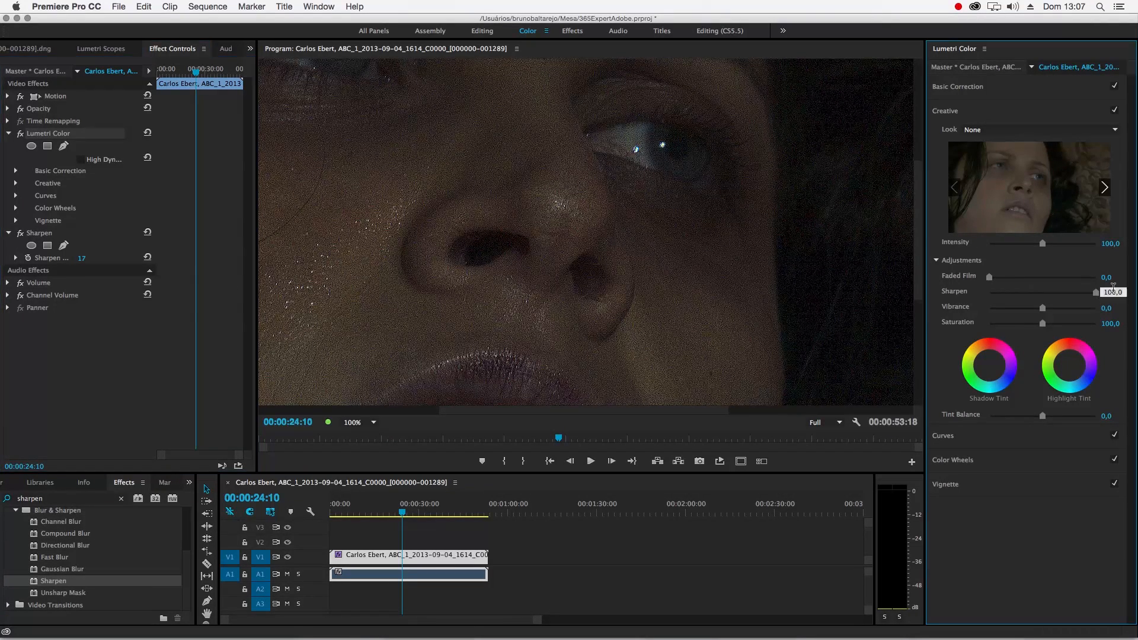
{"action": "type", "text": "0"}
{"action": "key", "text": "Return"}
Raise the Sharpen effect's amount to 146 and fit the whole frame in the program monitor
{"action": "left_click_drag", "start_coordinate": [81, 259], "coordinate": [156, 258]}
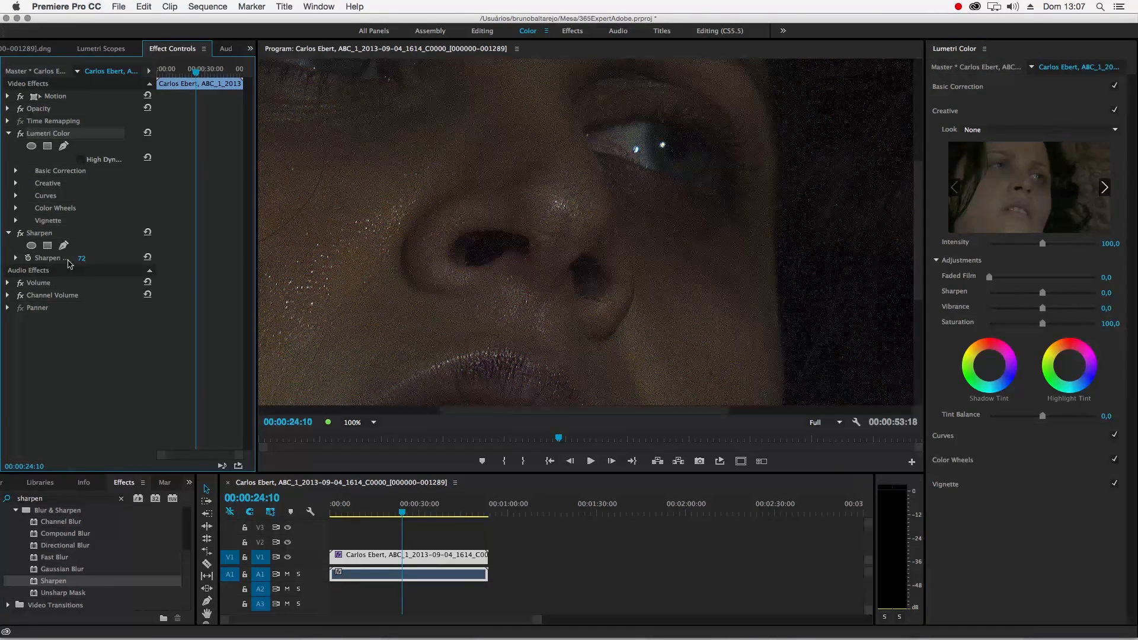
{"action": "left_click_drag", "start_coordinate": [84, 260], "coordinate": [94, 259]}
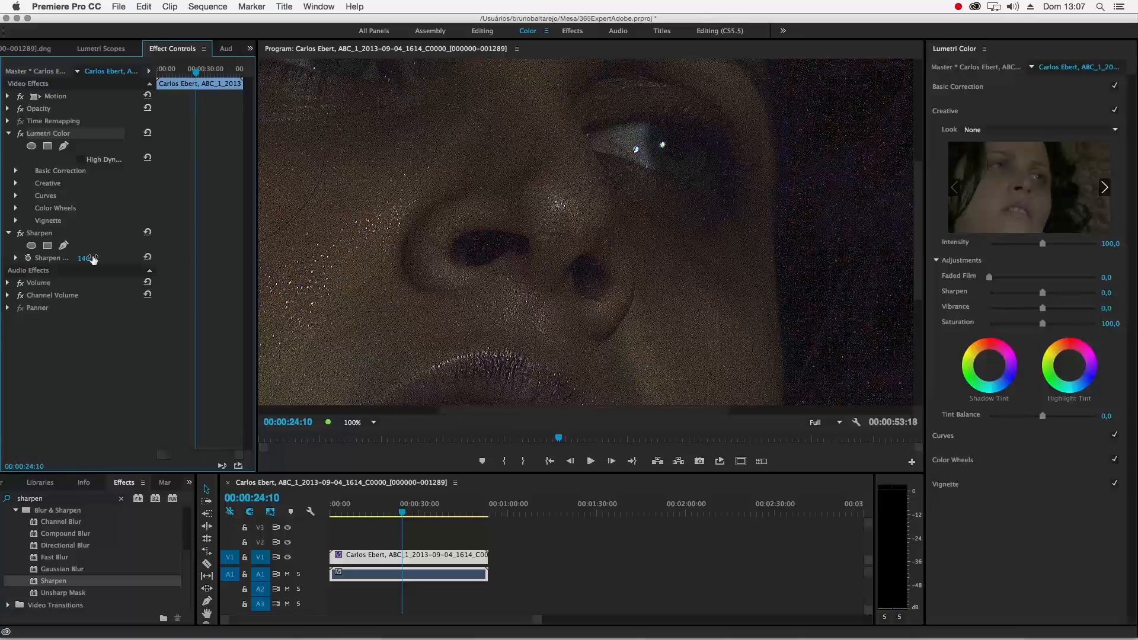
{"action": "left_click", "coordinate": [357, 422]}
{"action": "left_click", "coordinate": [357, 433]}
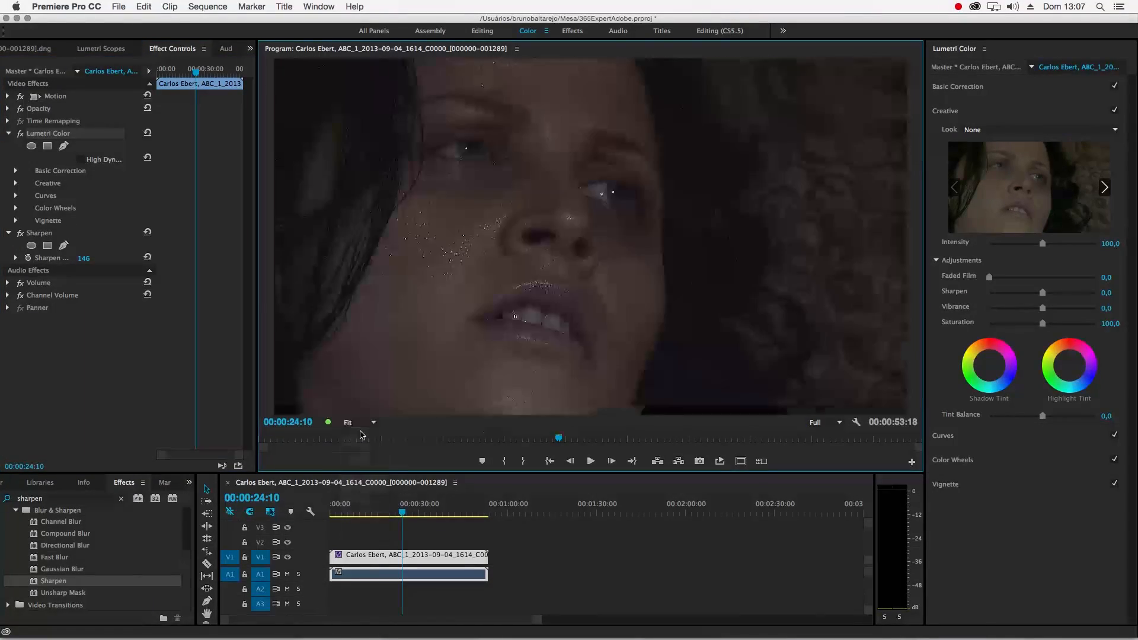
Remove the Sharpen effect from the clip and set the Lumetri Creative Sharpen amount to 100
{"action": "left_click", "coordinate": [48, 235]}
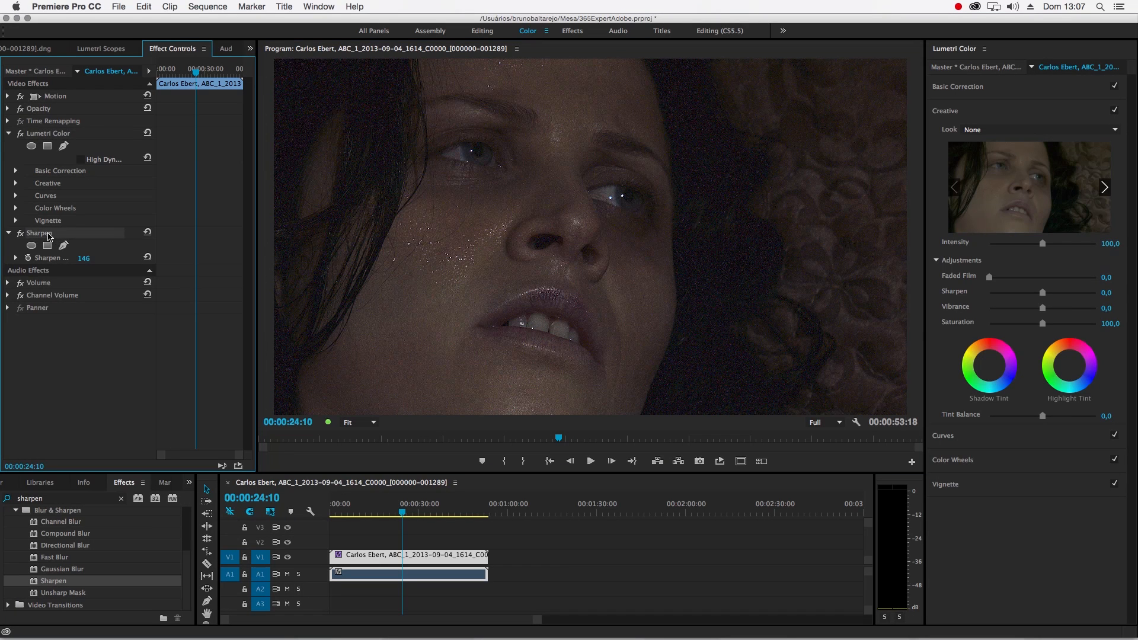
{"action": "key", "text": "Delete"}
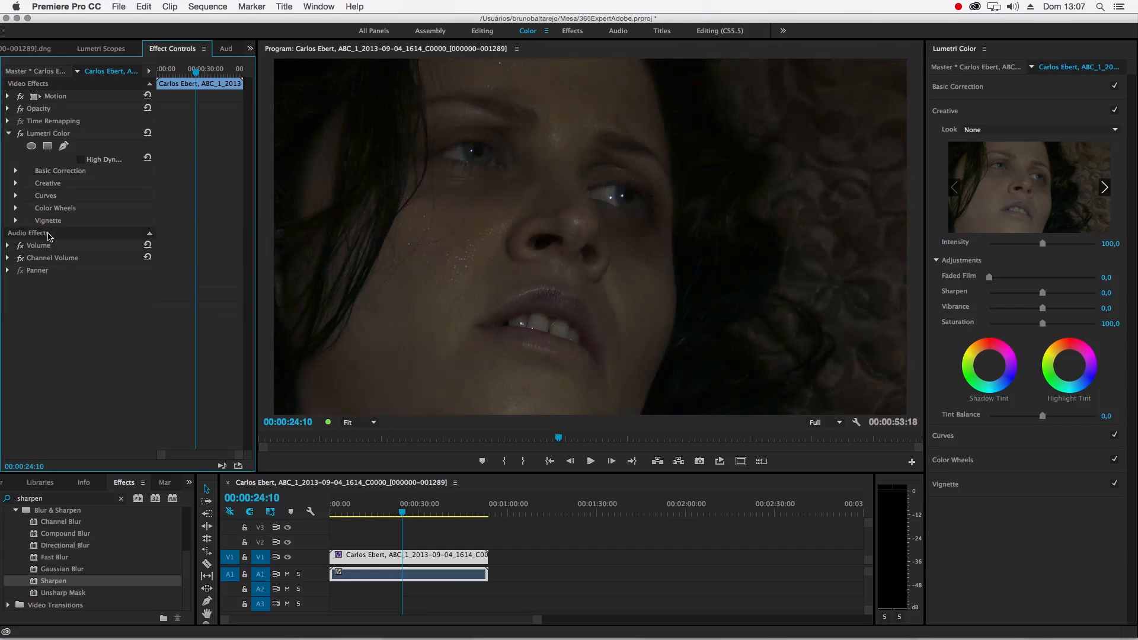
{"action": "left_click", "coordinate": [43, 135]}
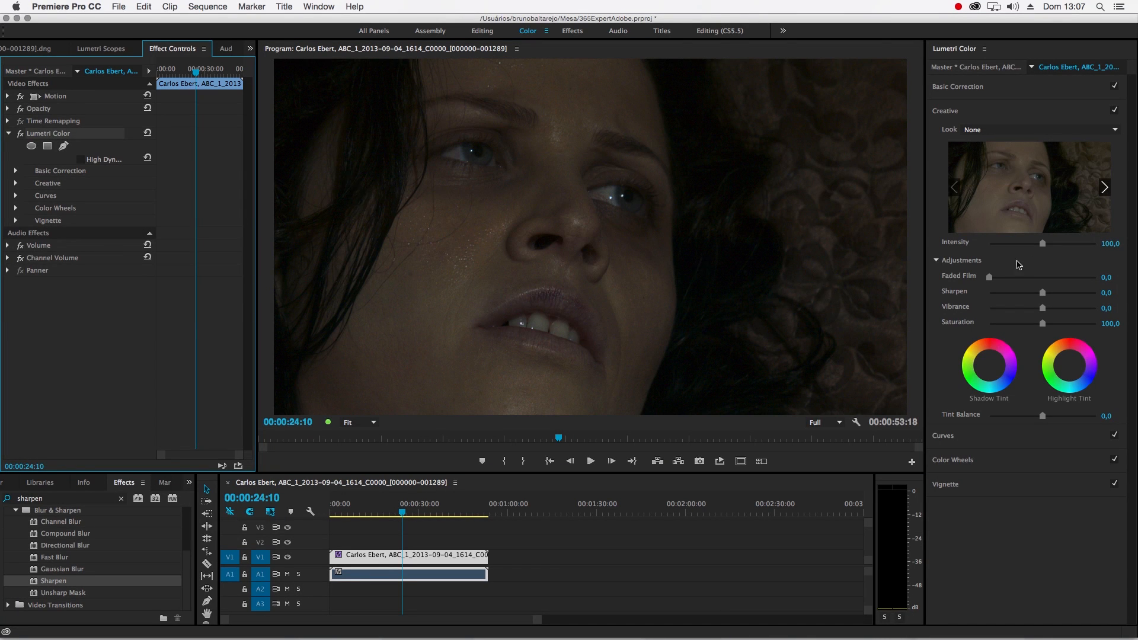
{"action": "left_click_drag", "start_coordinate": [1042, 292], "coordinate": [1107, 299]}
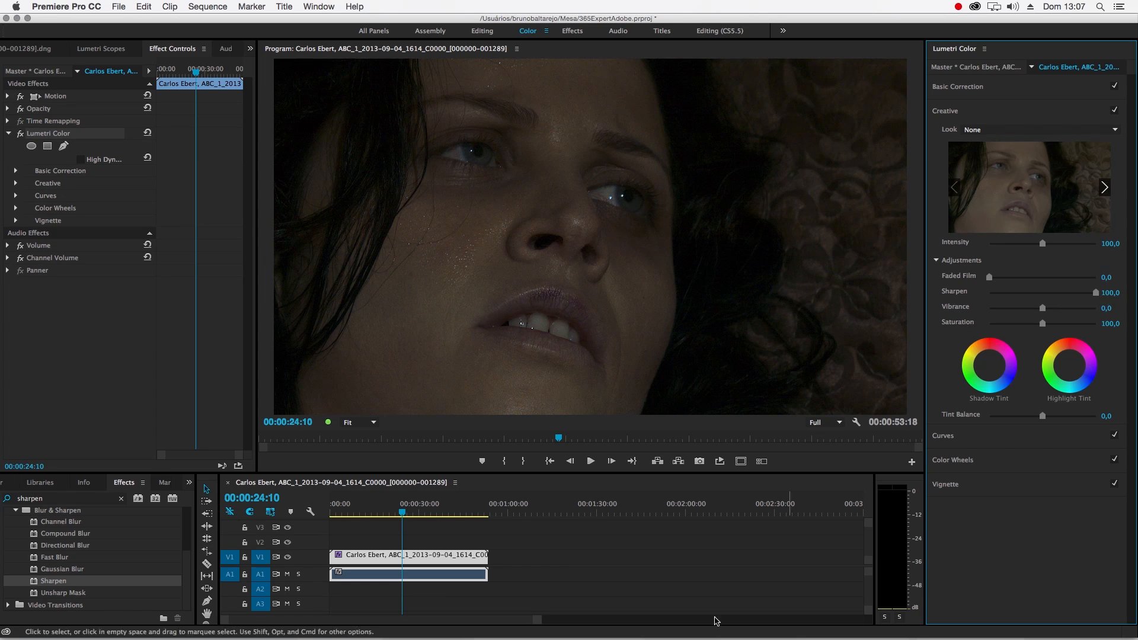
Switch to Chrome and open the lens review website photozone.de
{"action": "mouse_move", "coordinate": [513, 639]}
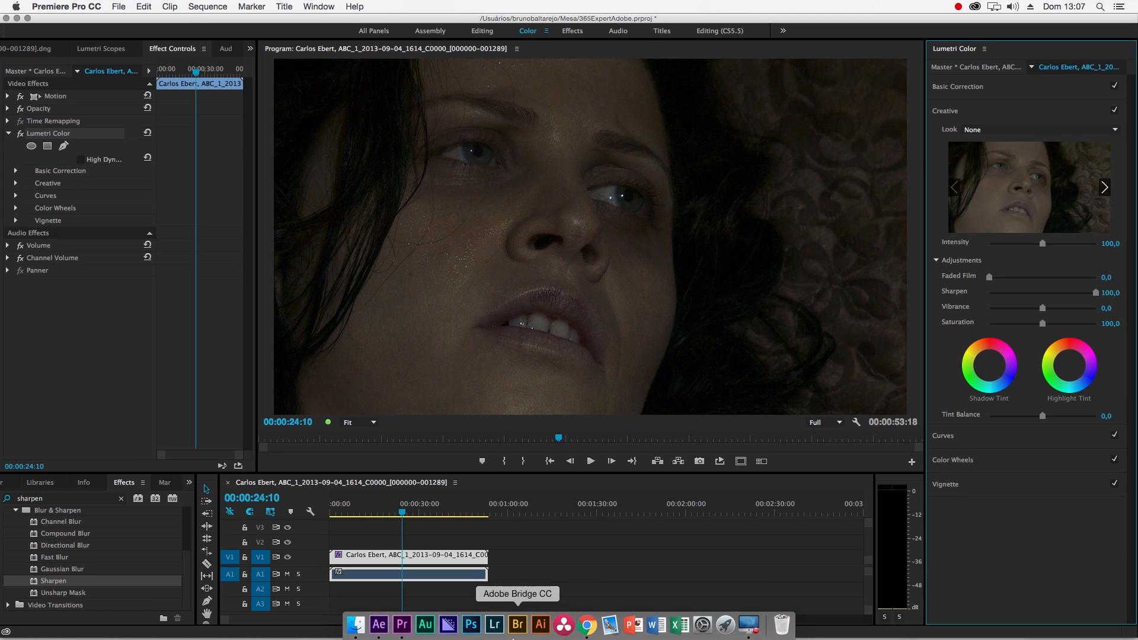
{"action": "left_click", "coordinate": [588, 633]}
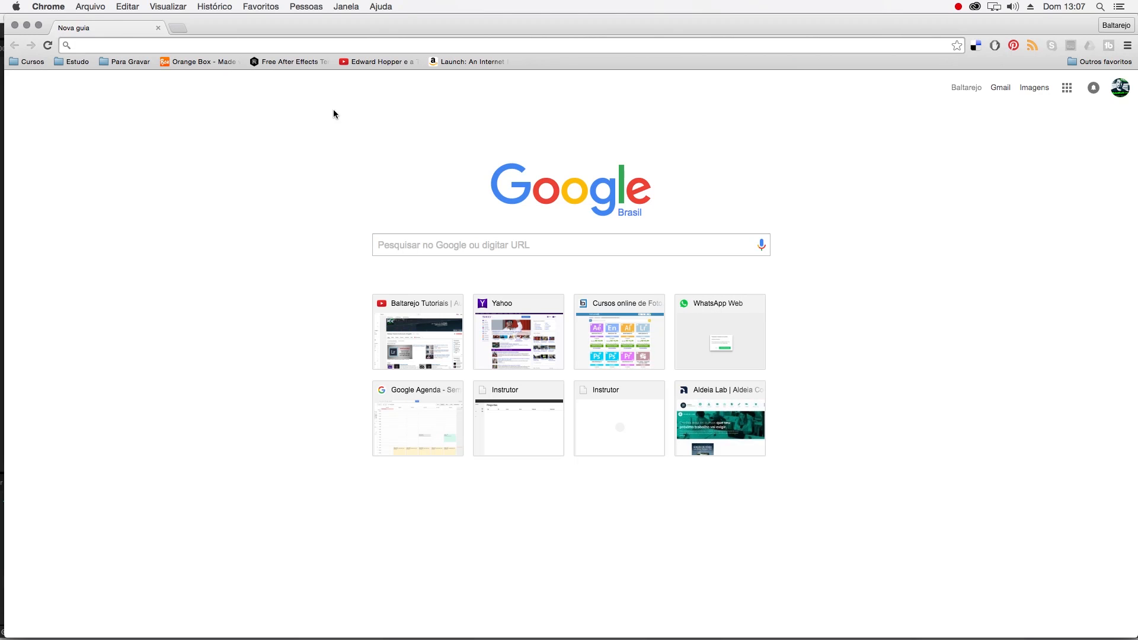
{"action": "type", "text": "pho"}
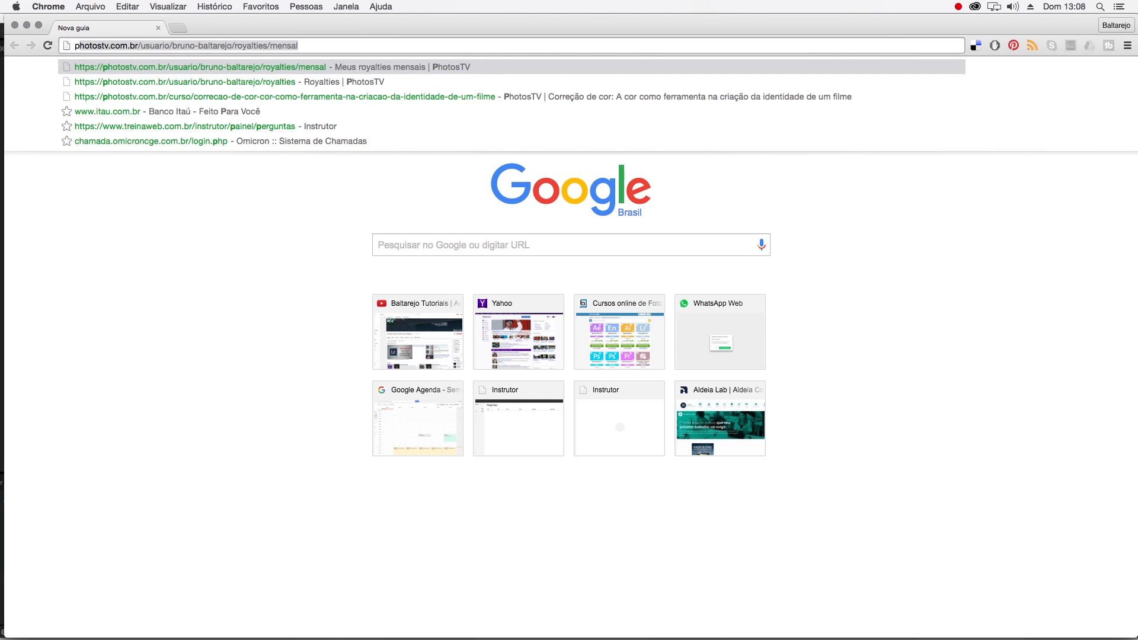
{"action": "type", "text": "toz"}
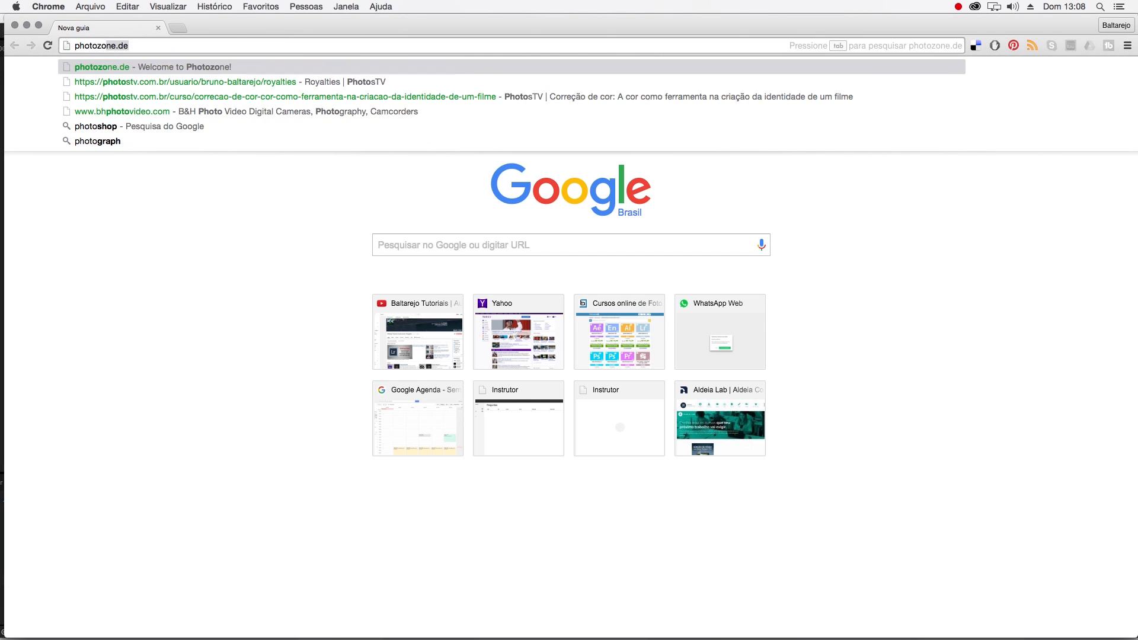
{"action": "type", "text": "o"}
{"action": "key", "text": "Return"}
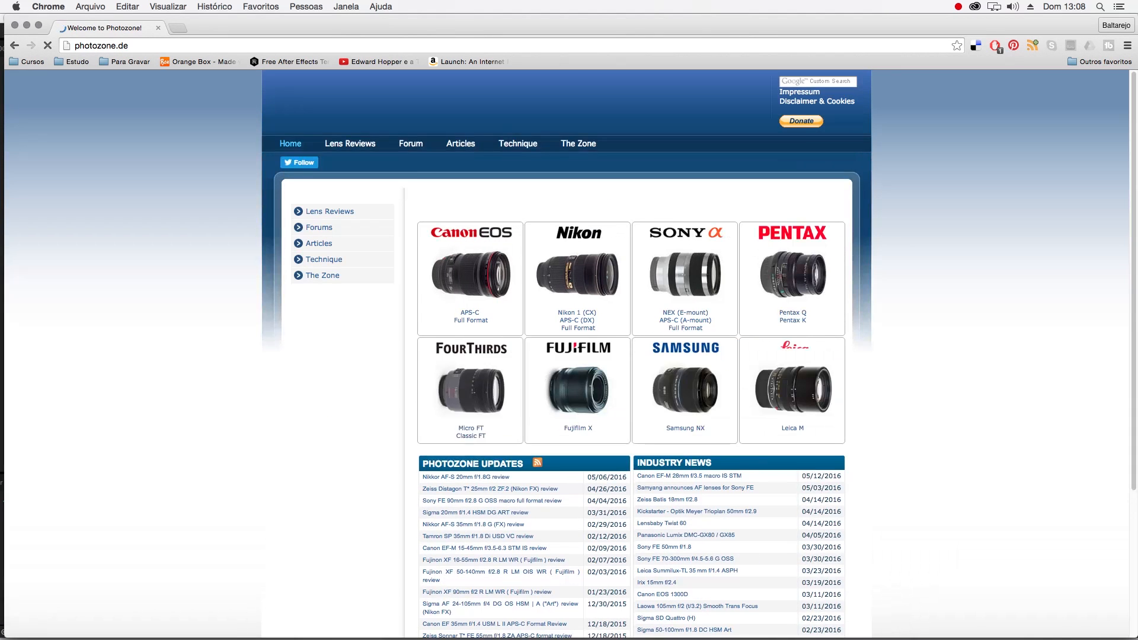
Open the Zeiss Distagon T* 25mm f/2 ZF.2 (Nikon FX) review and go to its analysis page
{"action": "scroll", "coordinate": [547, 236], "scroll_direction": "down", "scroll_amount": 2}
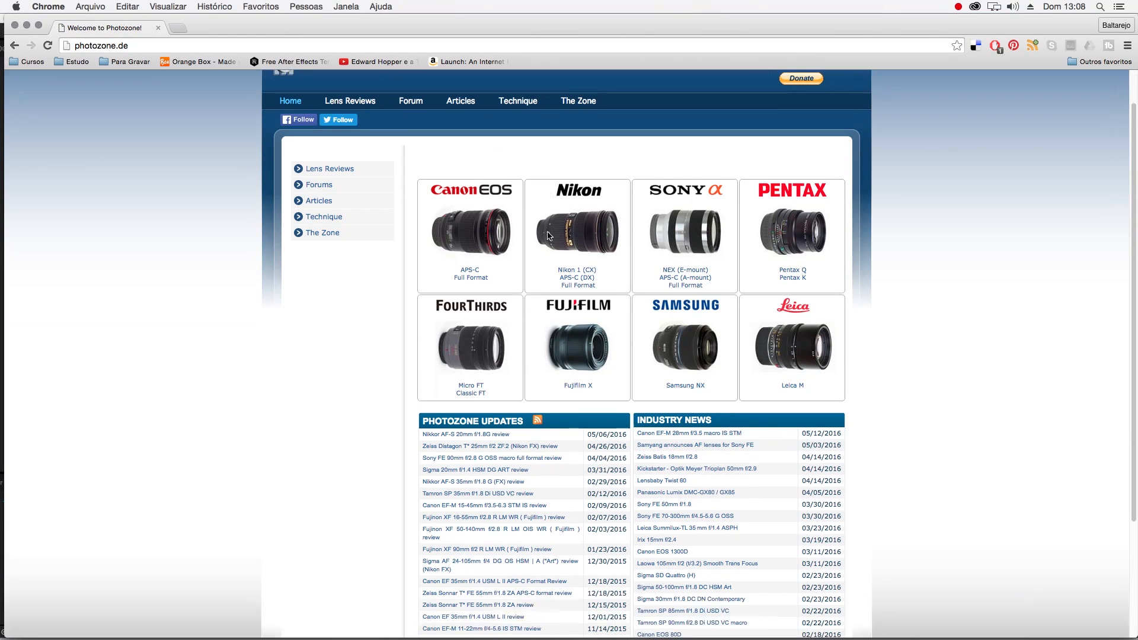
{"action": "left_click", "coordinate": [460, 448]}
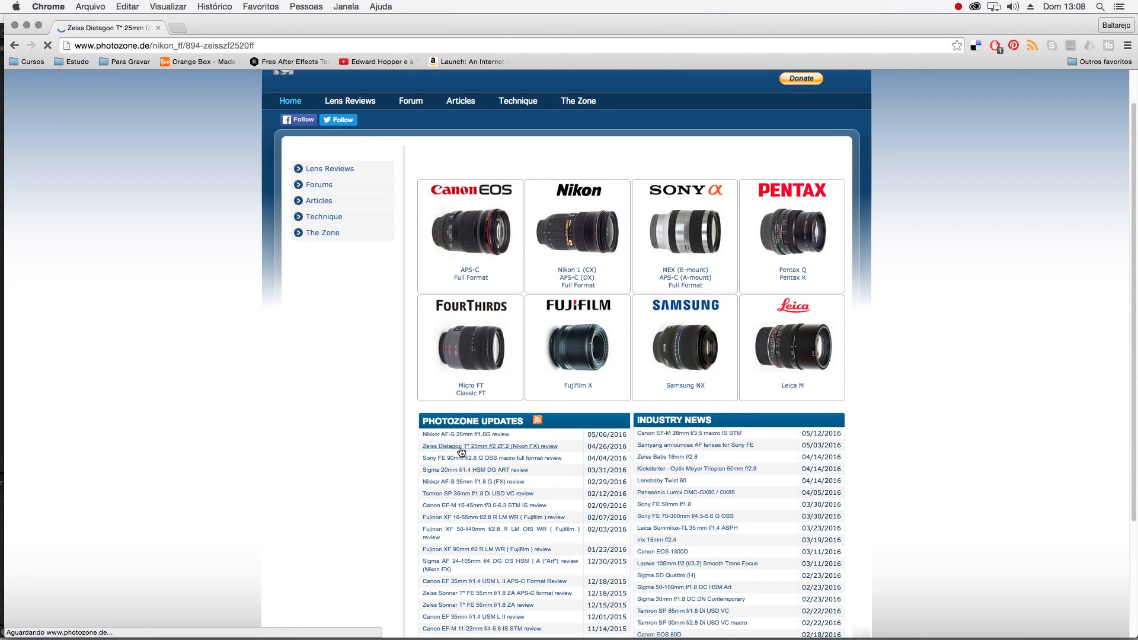
{"action": "scroll", "coordinate": [585, 389], "scroll_direction": "down", "scroll_amount": 15}
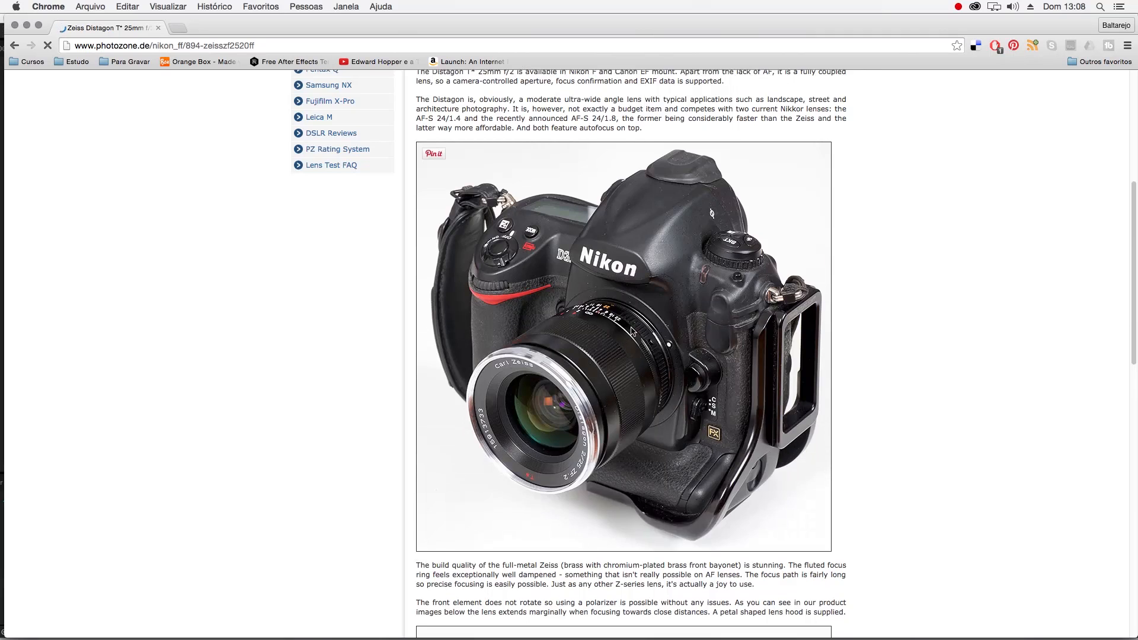
{"action": "left_click", "coordinate": [779, 485]}
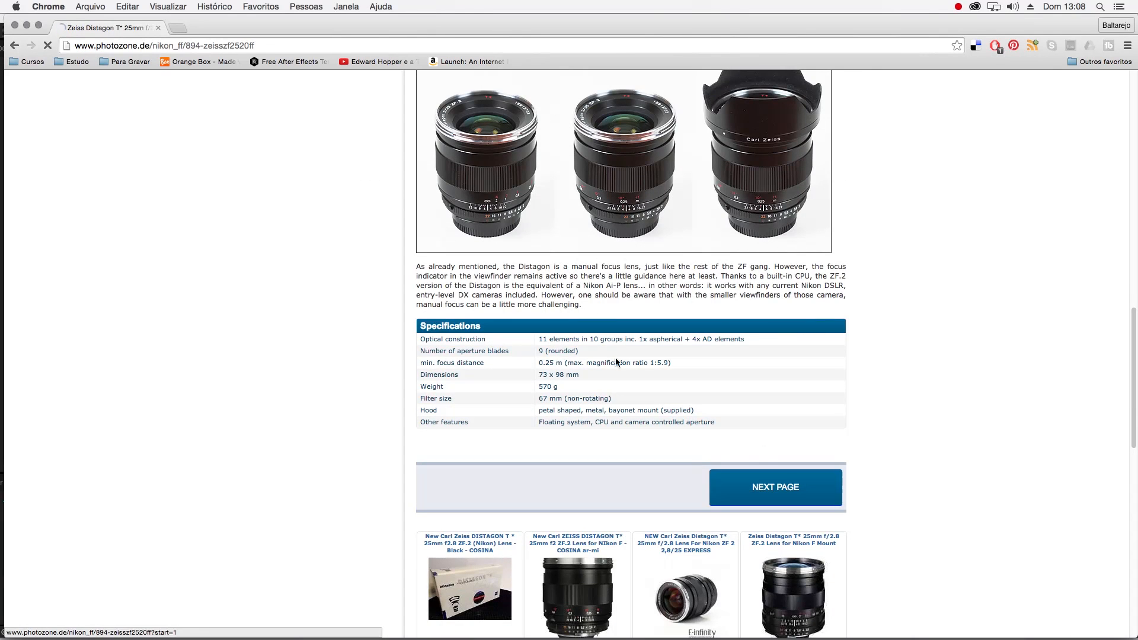
Examine the lens's distortion, vignetting, MTF resolution and chromatic aberration charts across its apertures
{"action": "scroll", "coordinate": [589, 319], "scroll_direction": "down", "scroll_amount": 10}
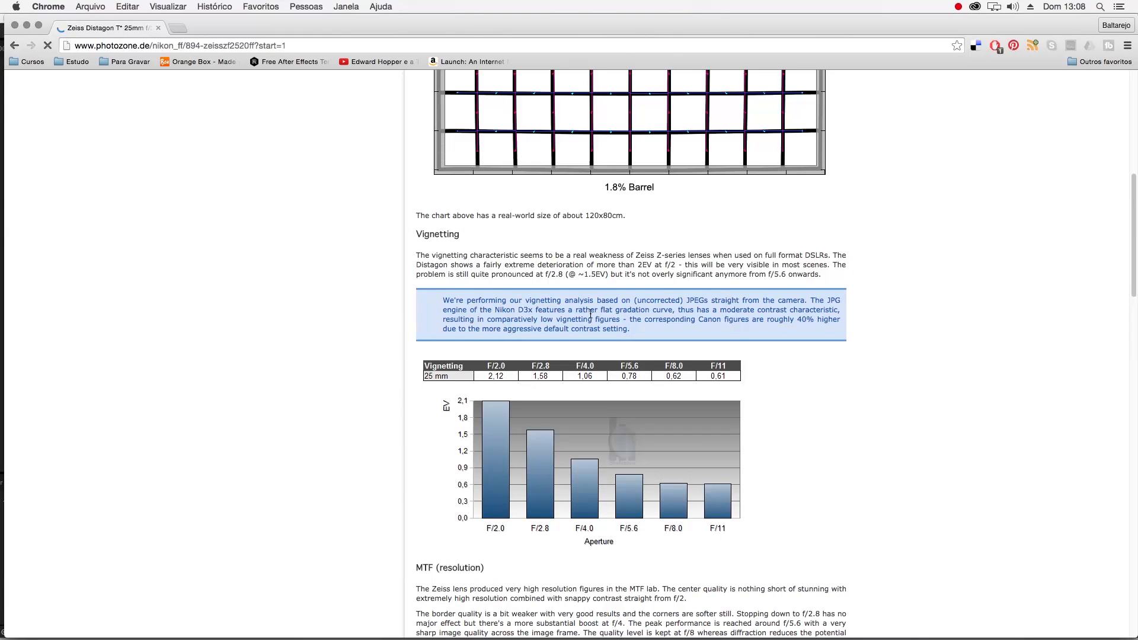
{"action": "scroll", "coordinate": [590, 314], "scroll_direction": "down", "scroll_amount": 3}
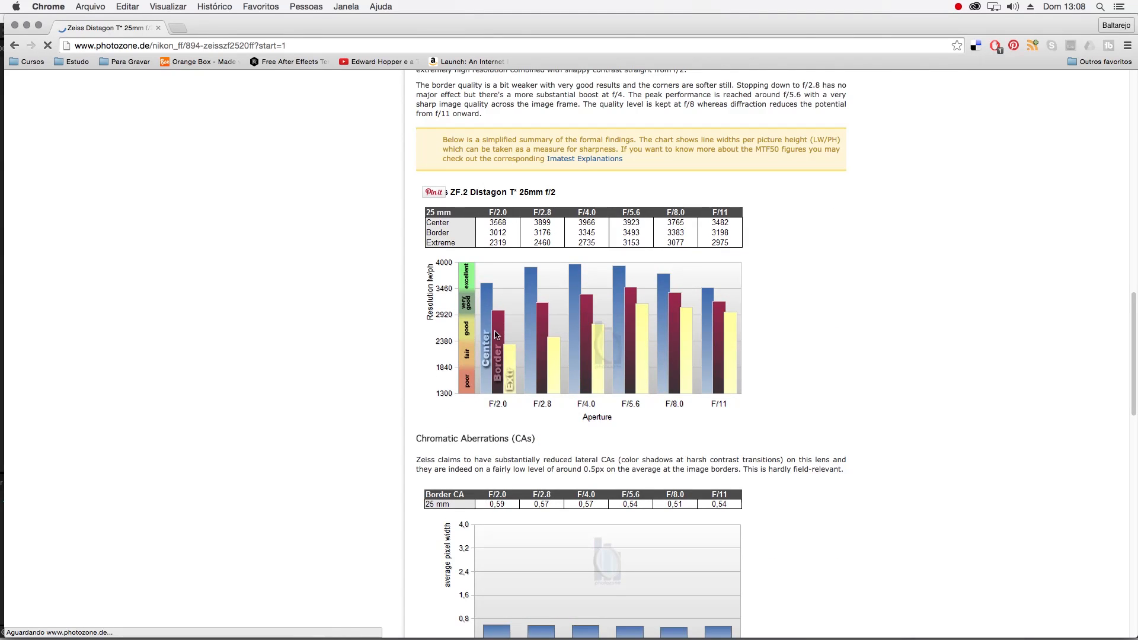
{"action": "scroll", "coordinate": [516, 264], "scroll_direction": "up", "scroll_amount": 15}
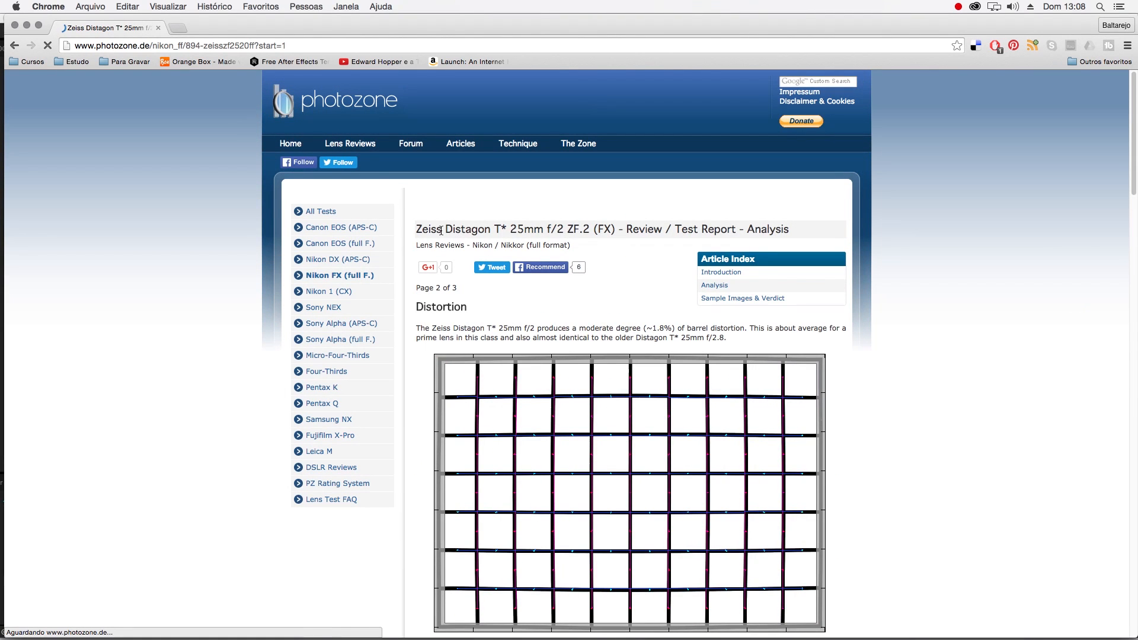
{"action": "scroll", "coordinate": [534, 240], "scroll_direction": "down", "scroll_amount": 12}
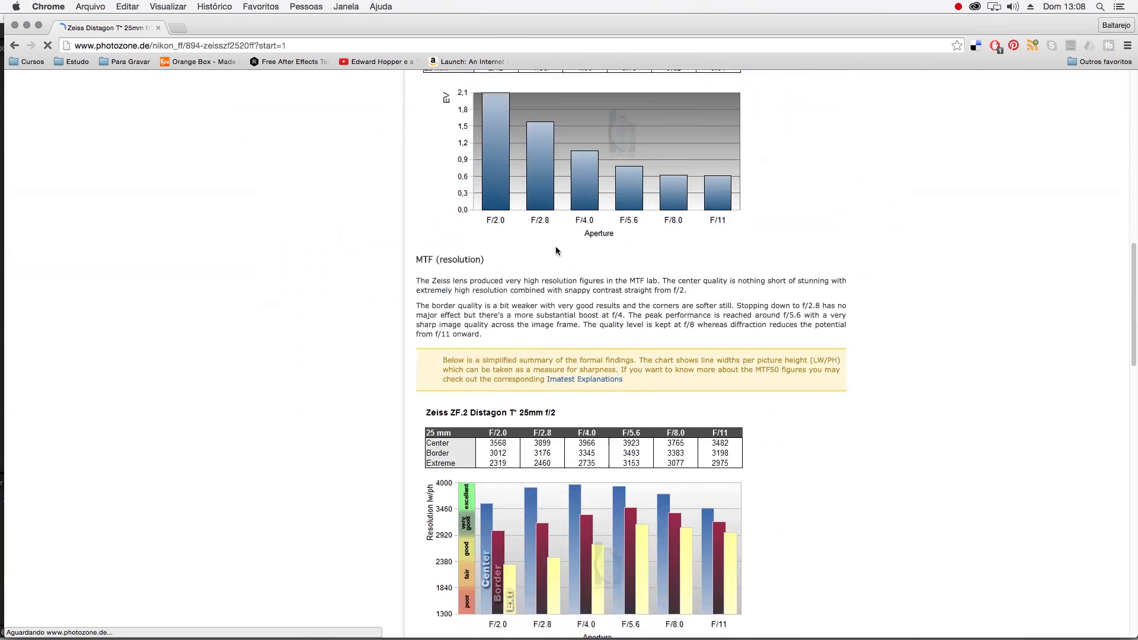
{"action": "scroll", "coordinate": [554, 249], "scroll_direction": "up", "scroll_amount": 3}
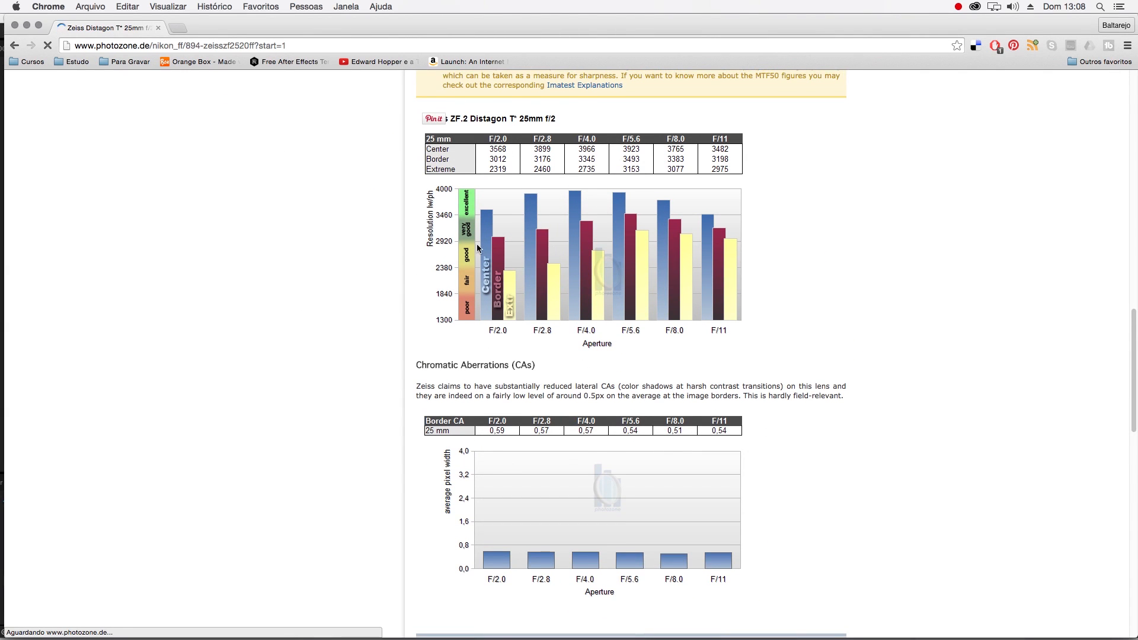
{"action": "scroll", "coordinate": [251, 248], "scroll_direction": "up", "scroll_amount": 2}
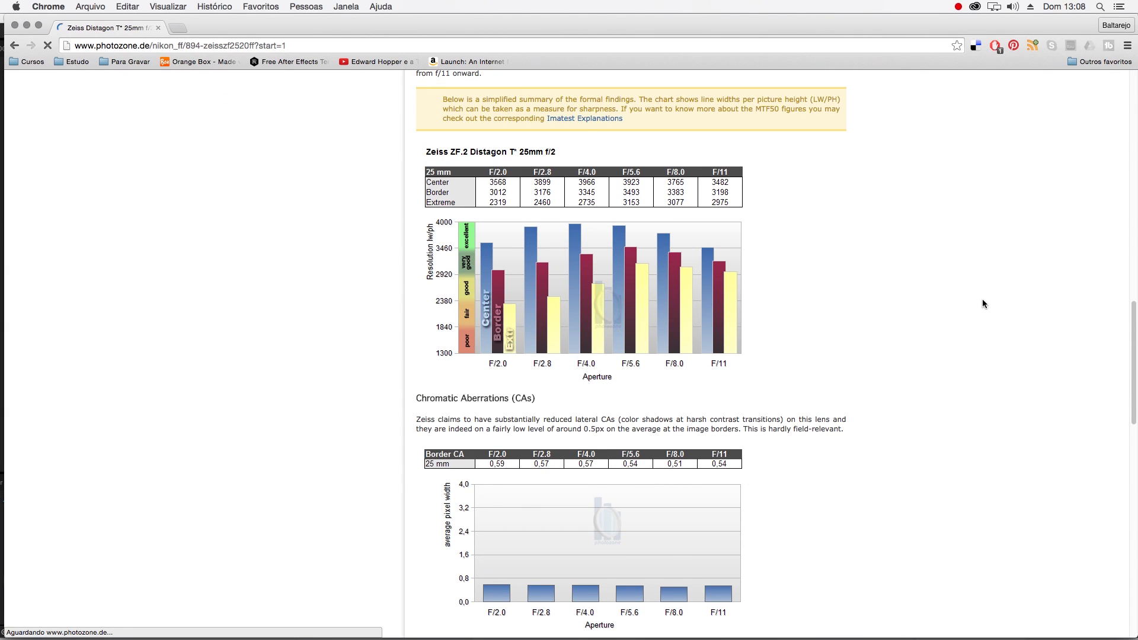
{"action": "scroll", "coordinate": [983, 305], "scroll_direction": "up", "scroll_amount": 10}
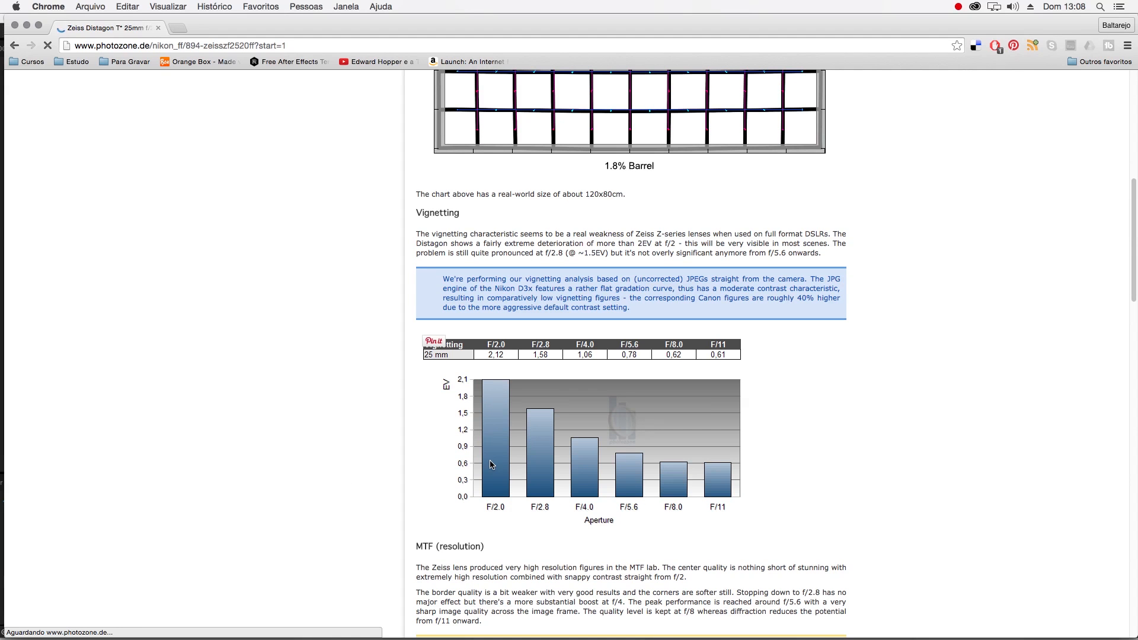
{"action": "scroll", "coordinate": [670, 480], "scroll_direction": "up", "scroll_amount": 7}
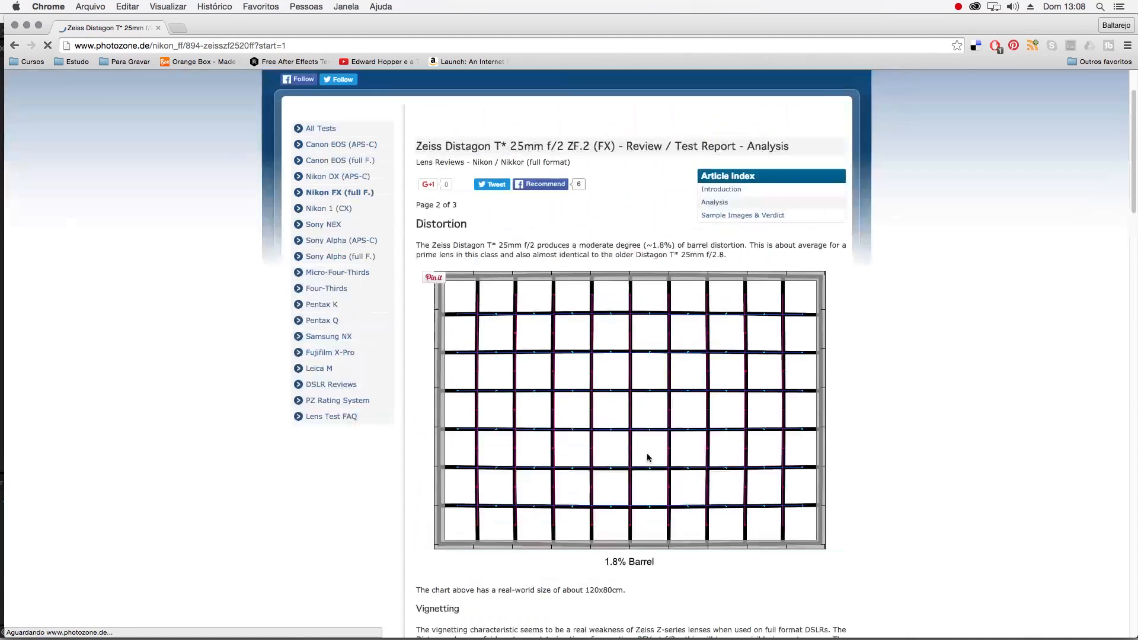
{"action": "scroll", "coordinate": [664, 409], "scroll_direction": "down", "scroll_amount": 20}
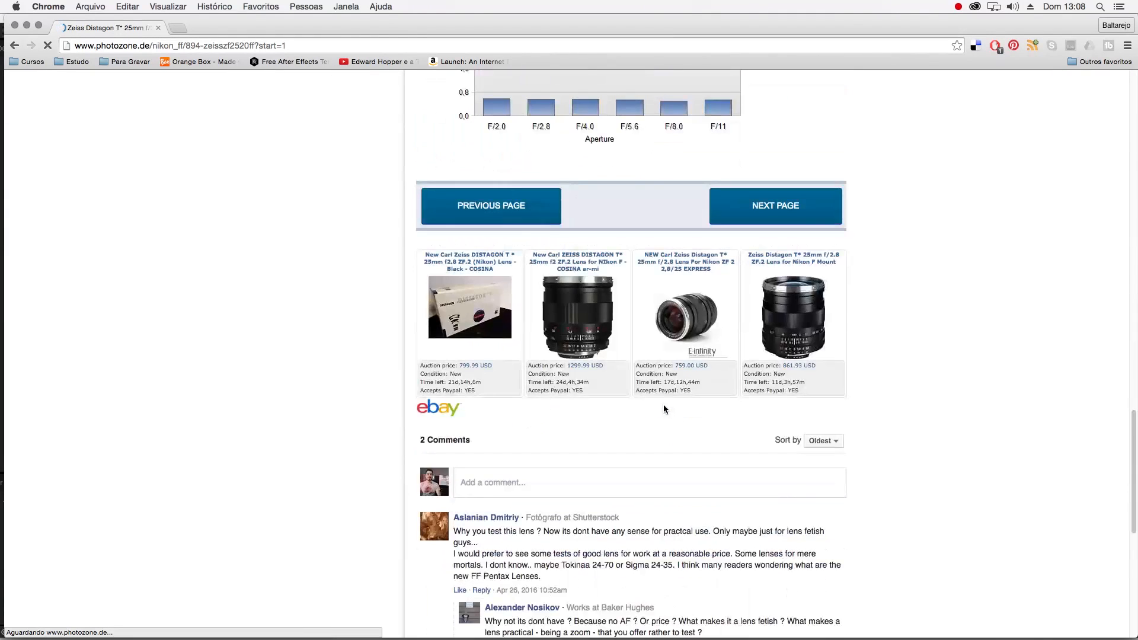
{"action": "scroll", "coordinate": [664, 409], "scroll_direction": "up", "scroll_amount": 5}
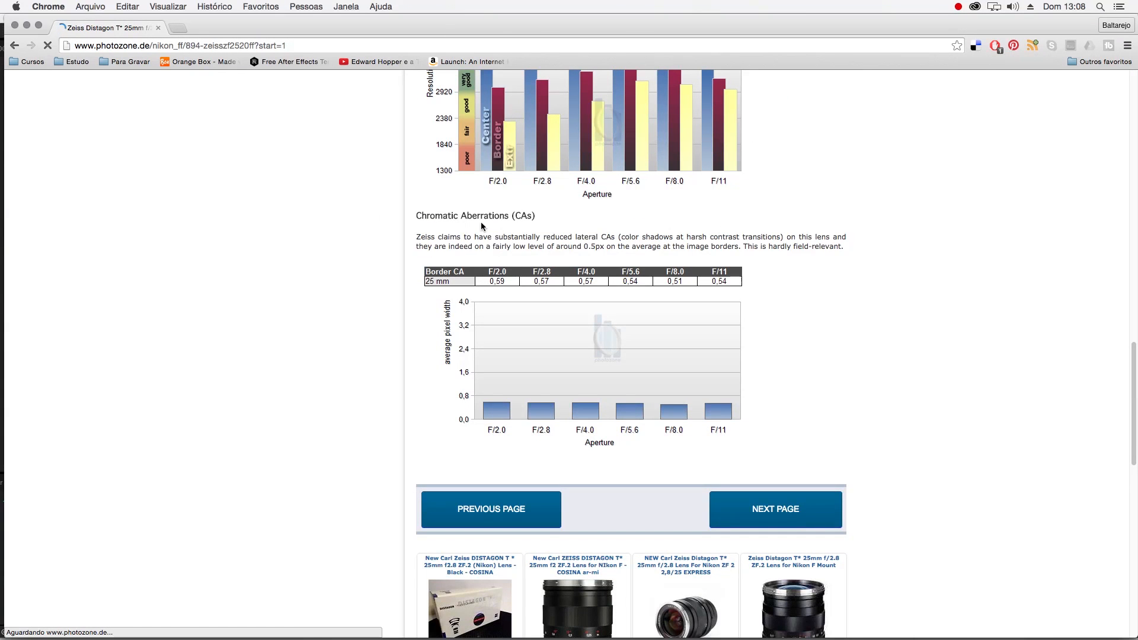
{"action": "scroll", "coordinate": [382, 218], "scroll_direction": "up", "scroll_amount": 4}
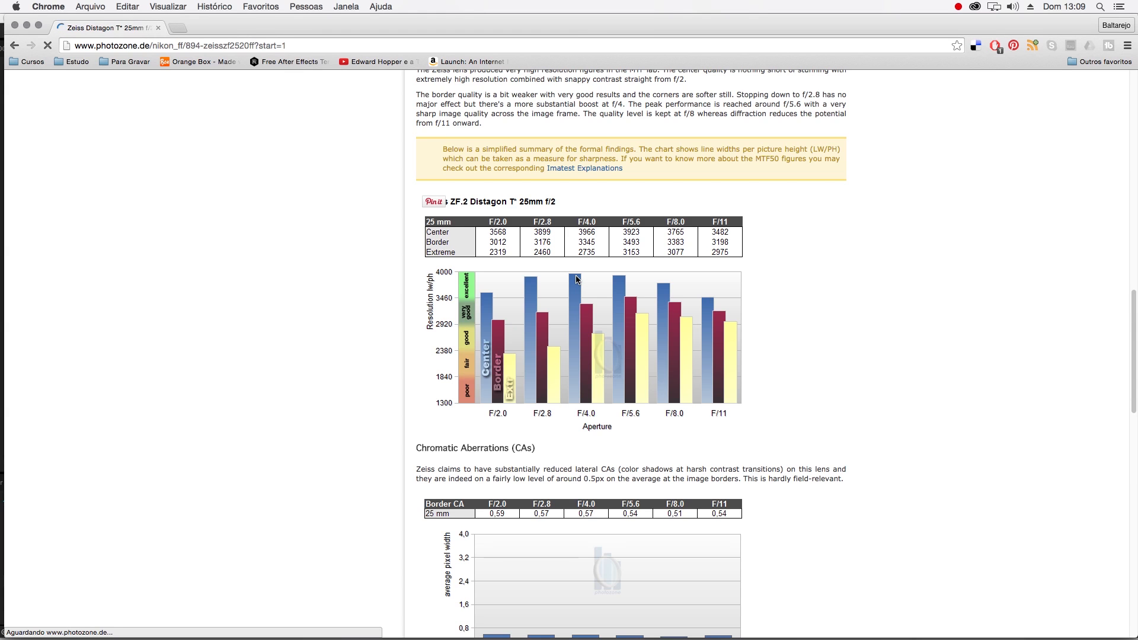
{"action": "key", "text": "Home"}
Replace the Premiere Pro timeline clip with an After Effects composition and save its project as Untitled Project in the Mesa folder
{"action": "key", "text": "super+Tab"}
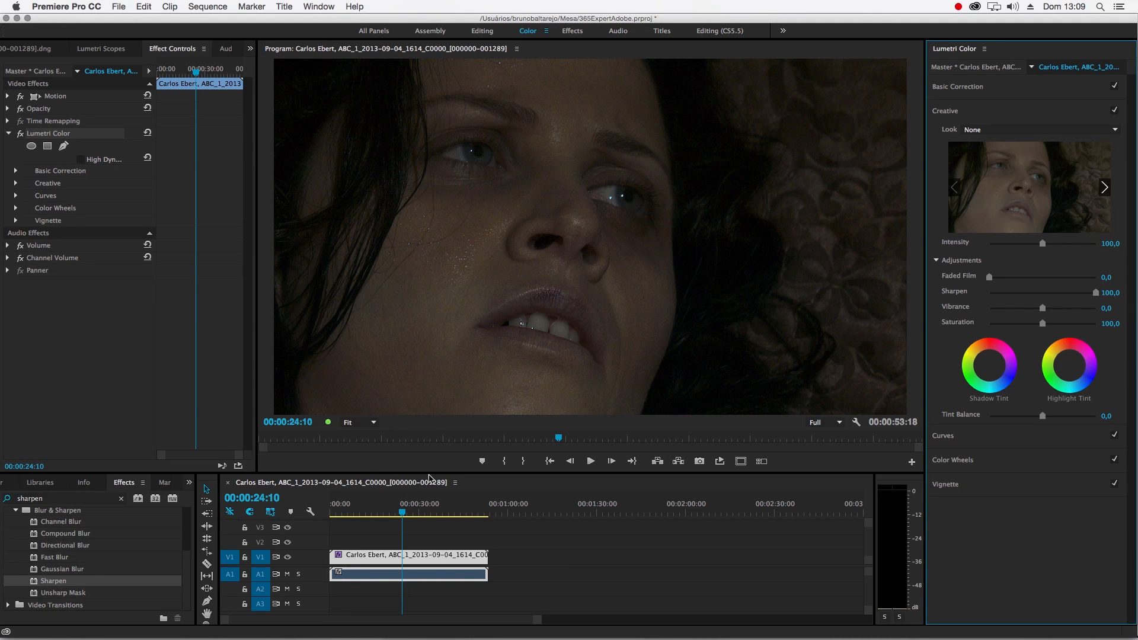
{"action": "left_click", "coordinate": [380, 559]}
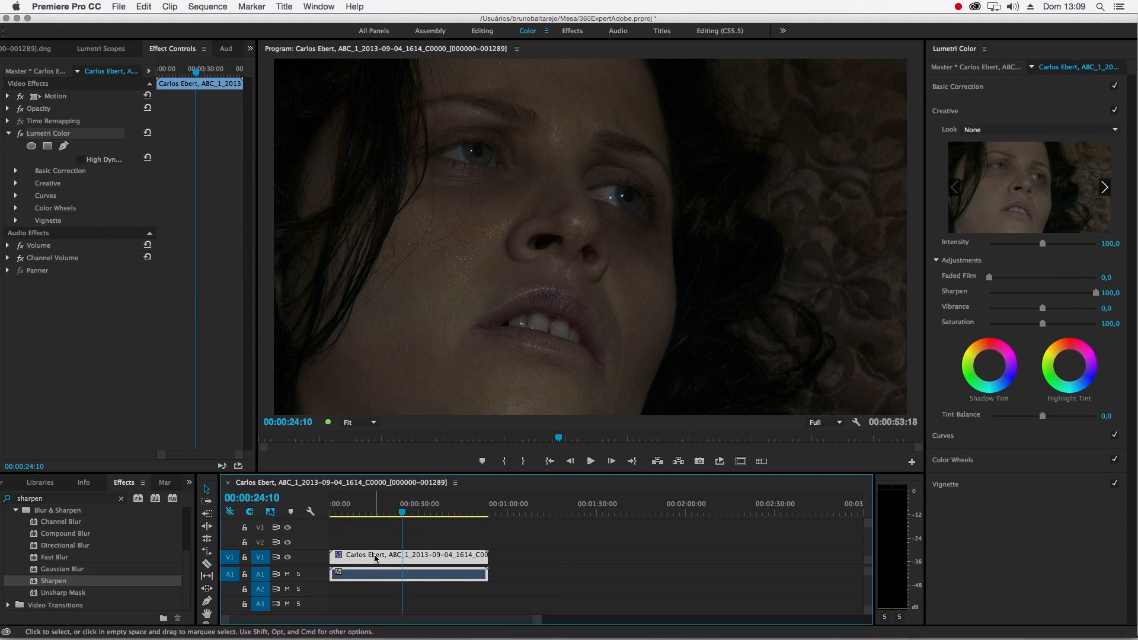
{"action": "right_click", "coordinate": [377, 559]}
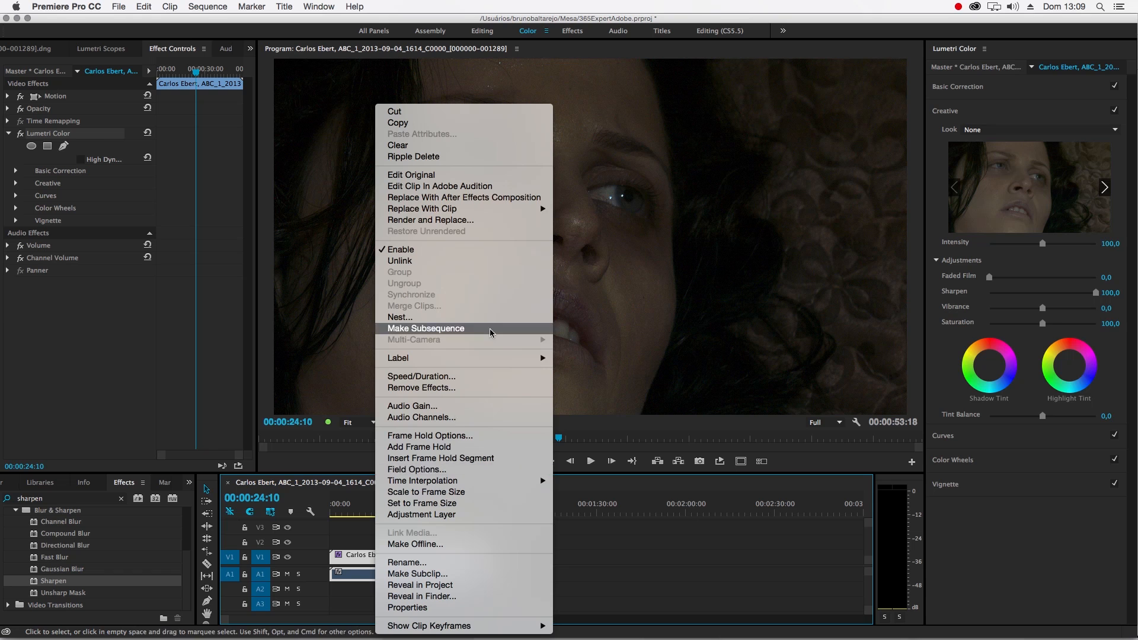
{"action": "left_click", "coordinate": [468, 198]}
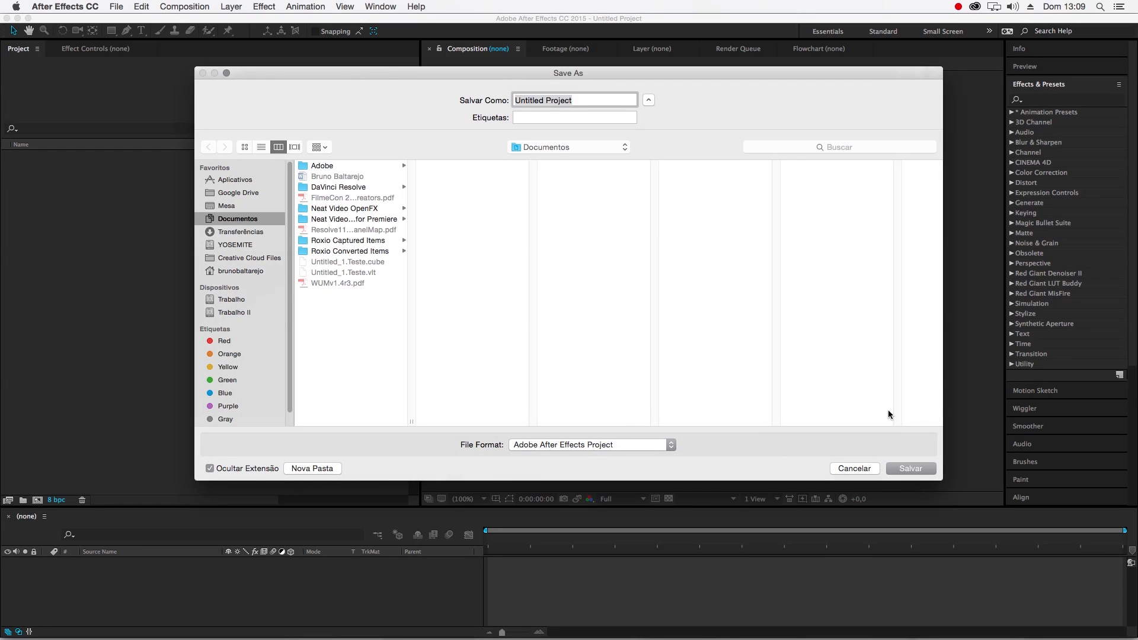
{"action": "left_click", "coordinate": [243, 201]}
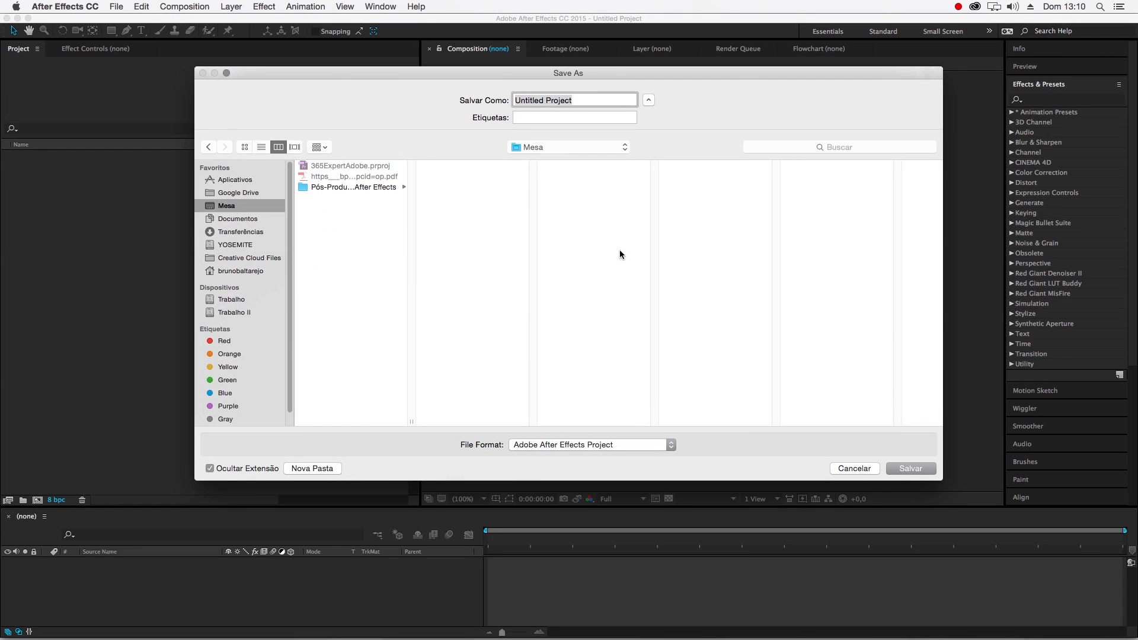
{"action": "left_click", "coordinate": [904, 471]}
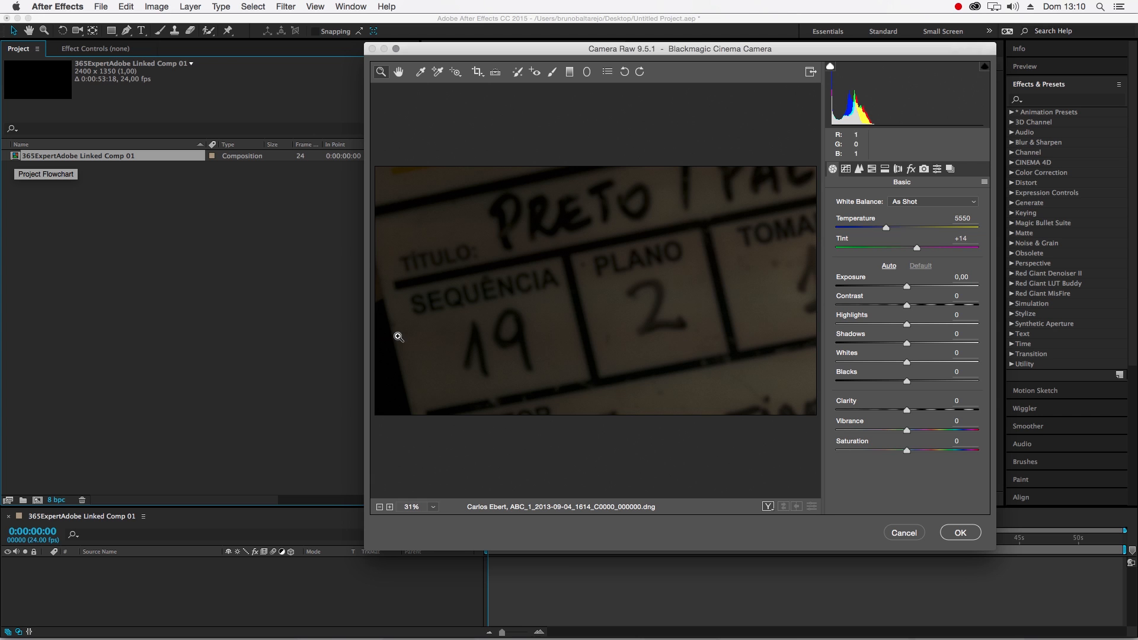
Enlarge the Camera Raw window to review its Detail sharpening and Basic settings, and accept the DNG import
{"action": "left_click_drag", "start_coordinate": [366, 346], "coordinate": [116, 346]}
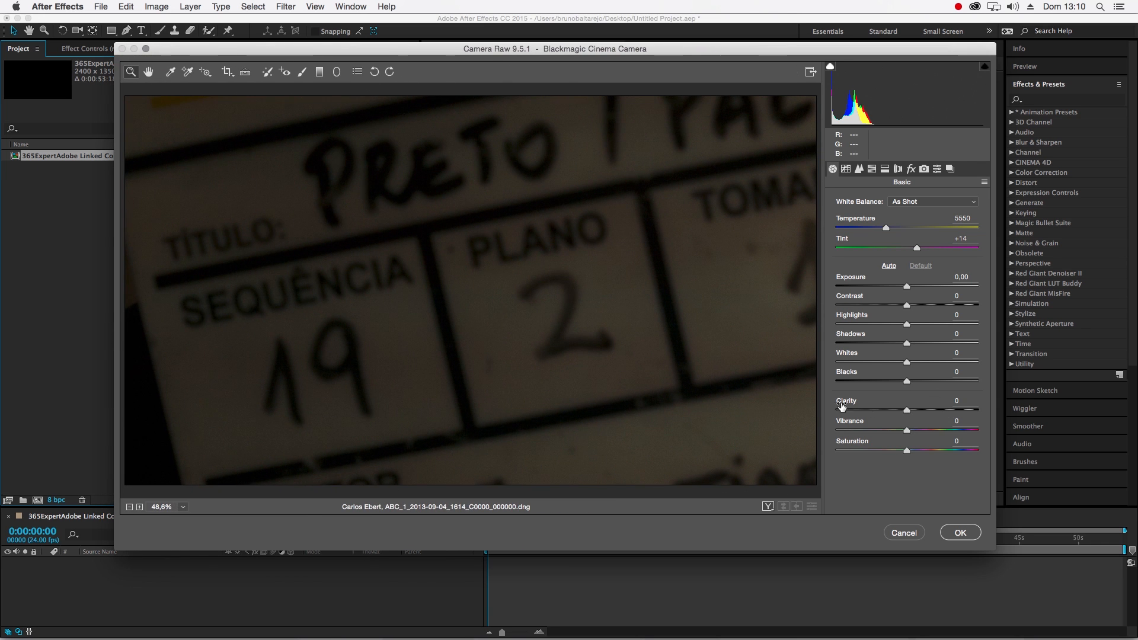
{"action": "left_click", "coordinate": [858, 169]}
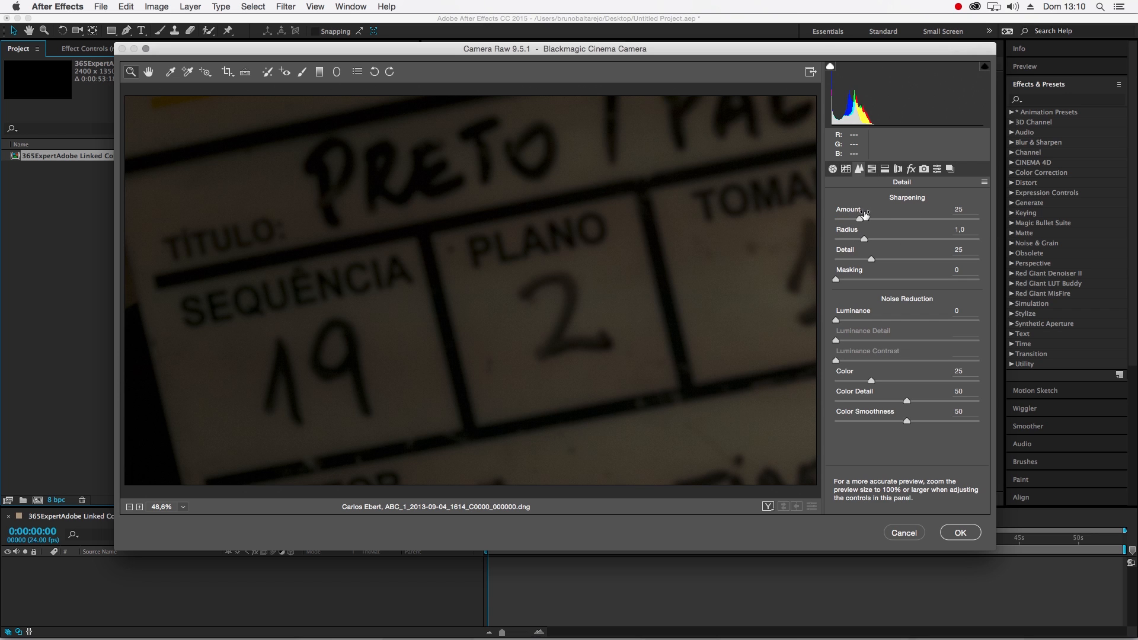
{"action": "left_click", "coordinate": [832, 169]}
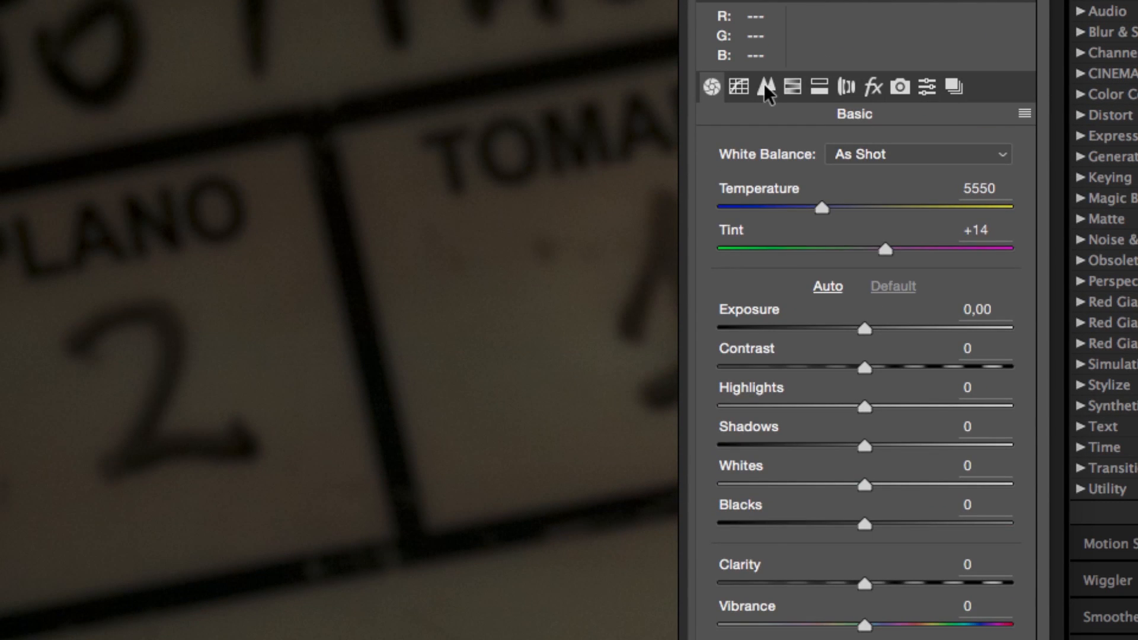
{"action": "left_click", "coordinate": [765, 90]}
{"action": "left_click", "coordinate": [712, 87]}
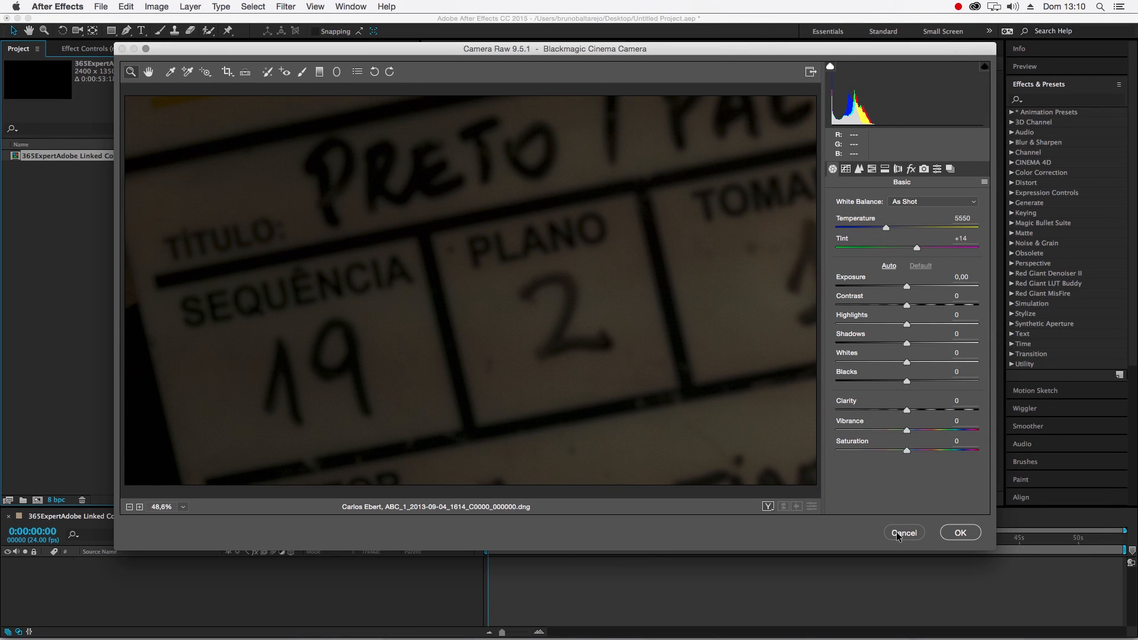
{"action": "left_click", "coordinate": [966, 533]}
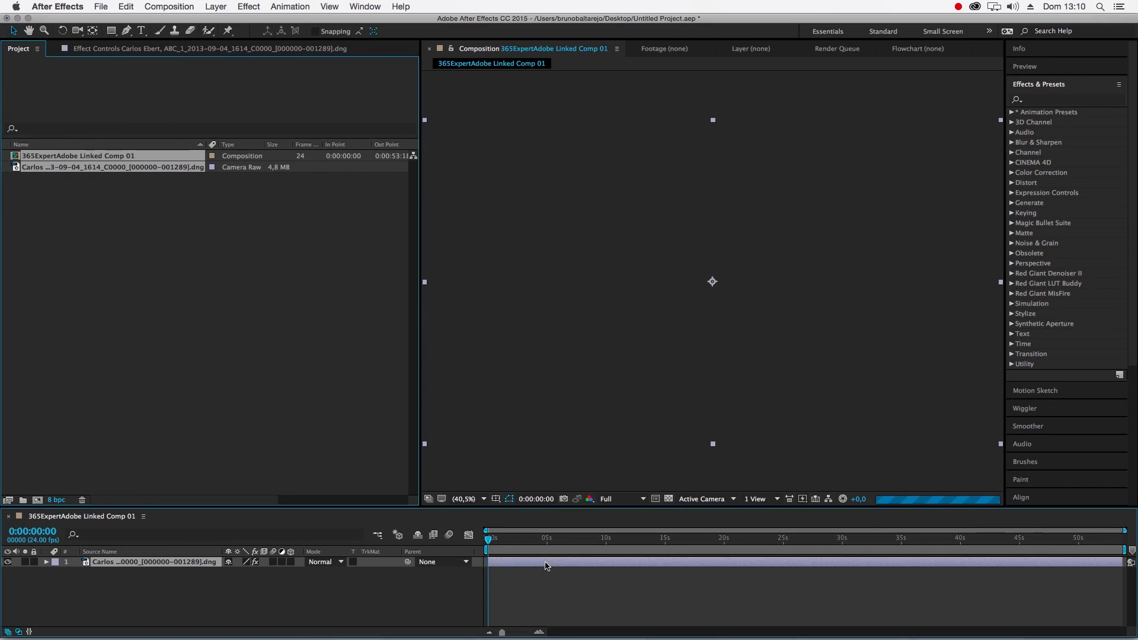
Search the After Effects effects for "sharp" and look at the Sharpen and Unsharp Mask effects
{"action": "left_click", "coordinate": [1054, 99]}
{"action": "type", "text": "shar"}
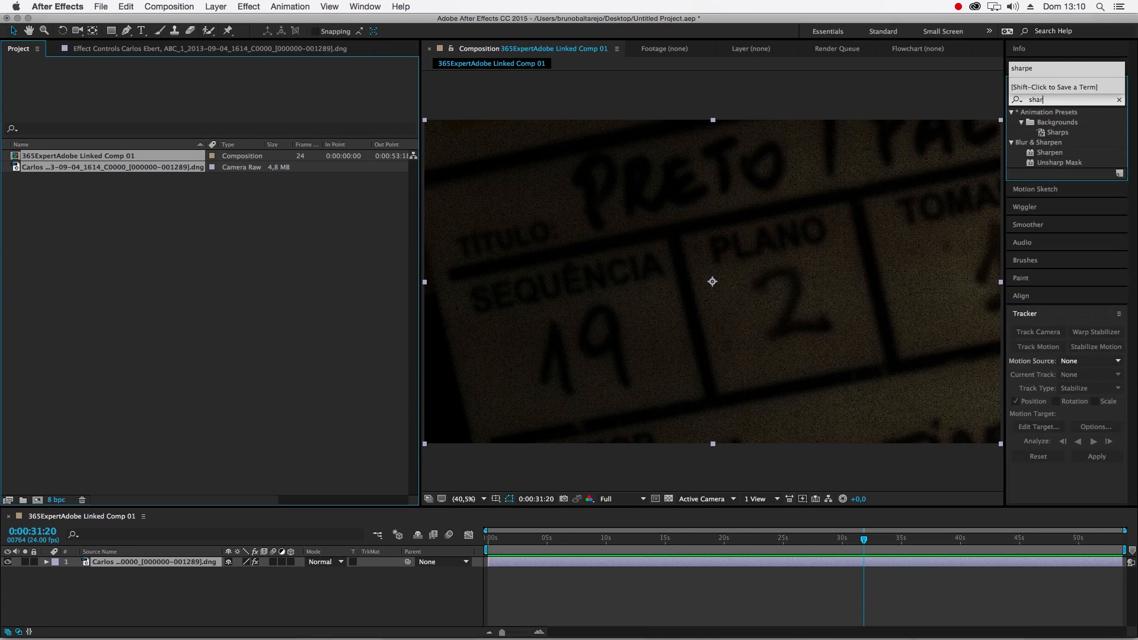
{"action": "type", "text": "pe"}
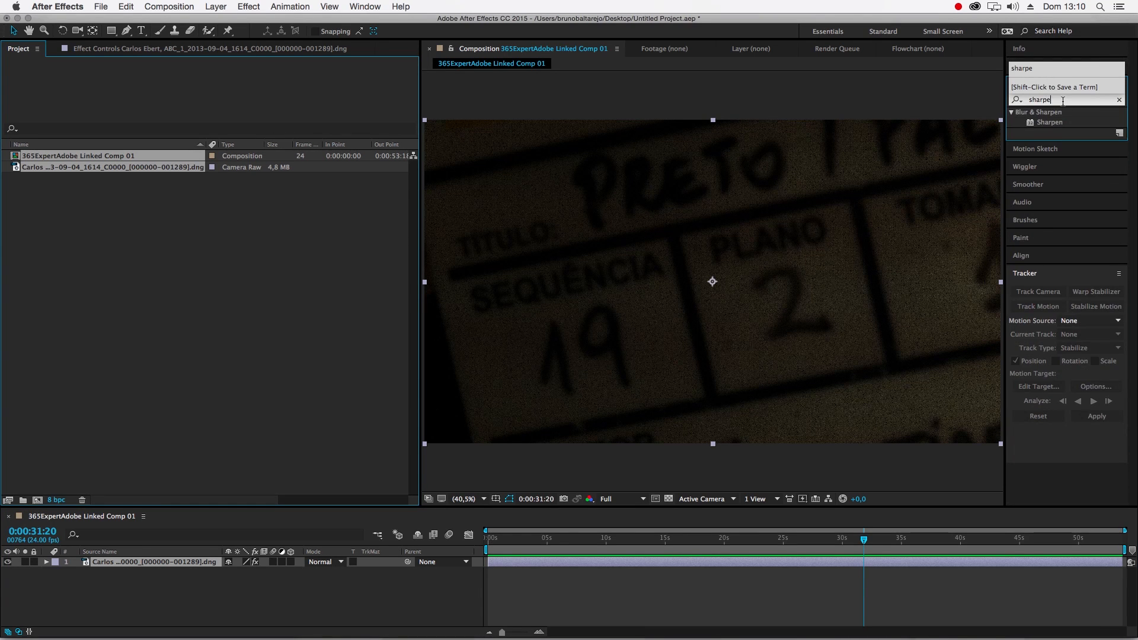
{"action": "key", "text": "BackSpace"}
{"action": "left_click", "coordinate": [1060, 160]}
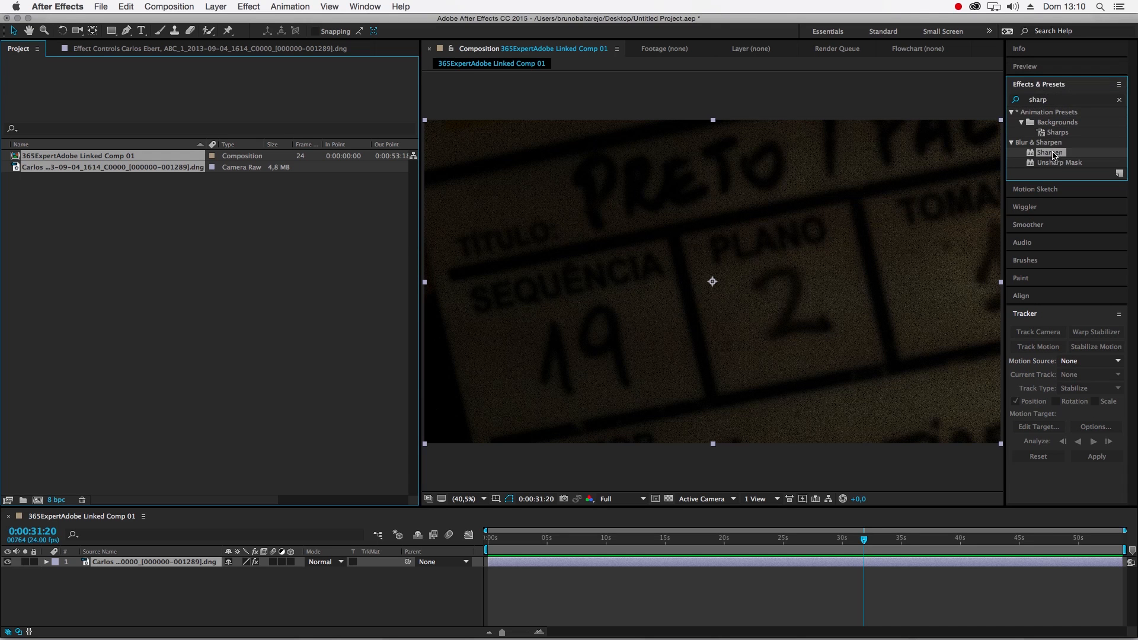
{"action": "left_click", "coordinate": [1059, 167]}
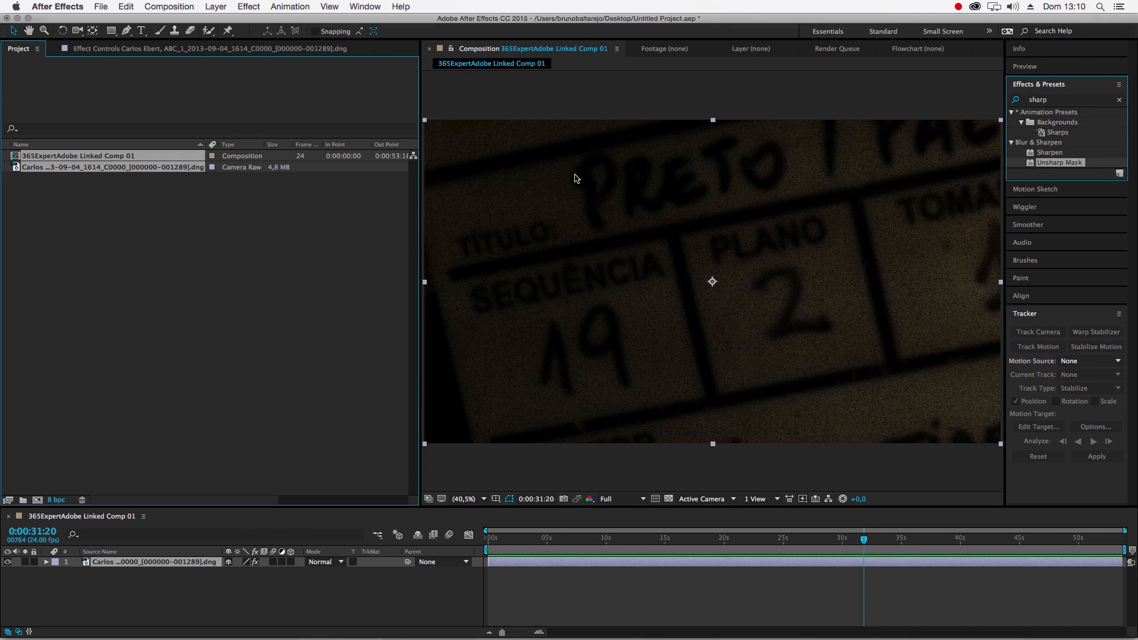
Switch to Premiere Pro, apply Unsharp Mask to the linked After Effects composition clip, and preview it at 00:00:27:14 and 00:00:41:14
{"action": "key", "text": "super+Tab"}
{"action": "left_click", "coordinate": [75, 593]}
{"action": "left_click_drag", "start_coordinate": [95, 596], "coordinate": [358, 556]}
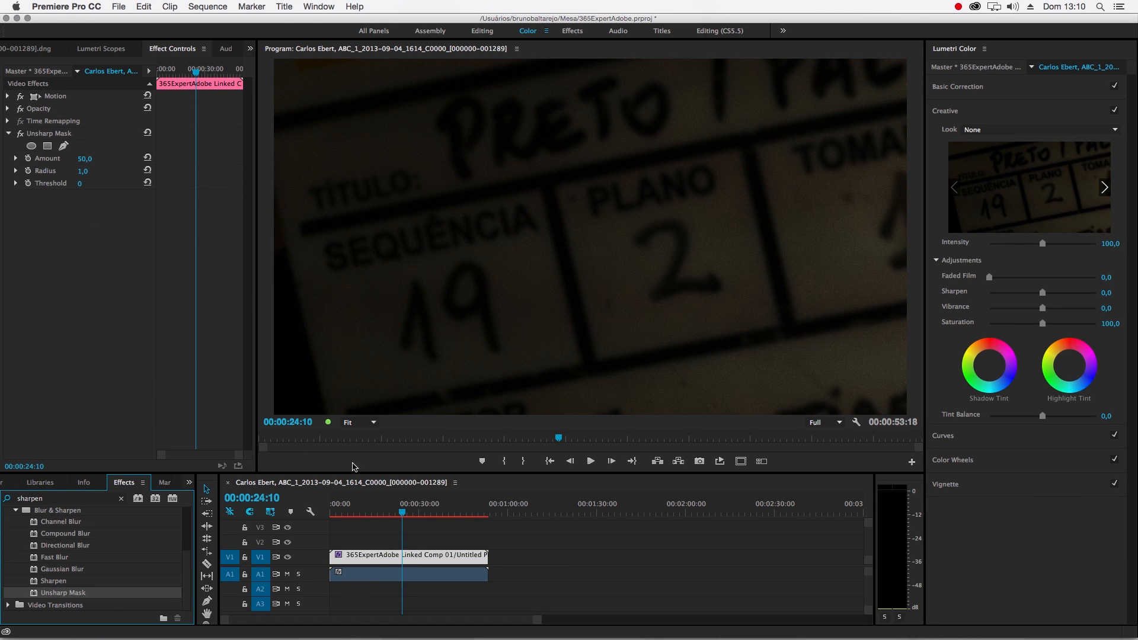
{"action": "mouse_move", "coordinate": [422, 511]}
{"action": "left_mouse_down"}
{"action": "mouse_move", "coordinate": [363, 512]}
{"action": "mouse_move", "coordinate": [411, 513]}
{"action": "left_mouse_up"}
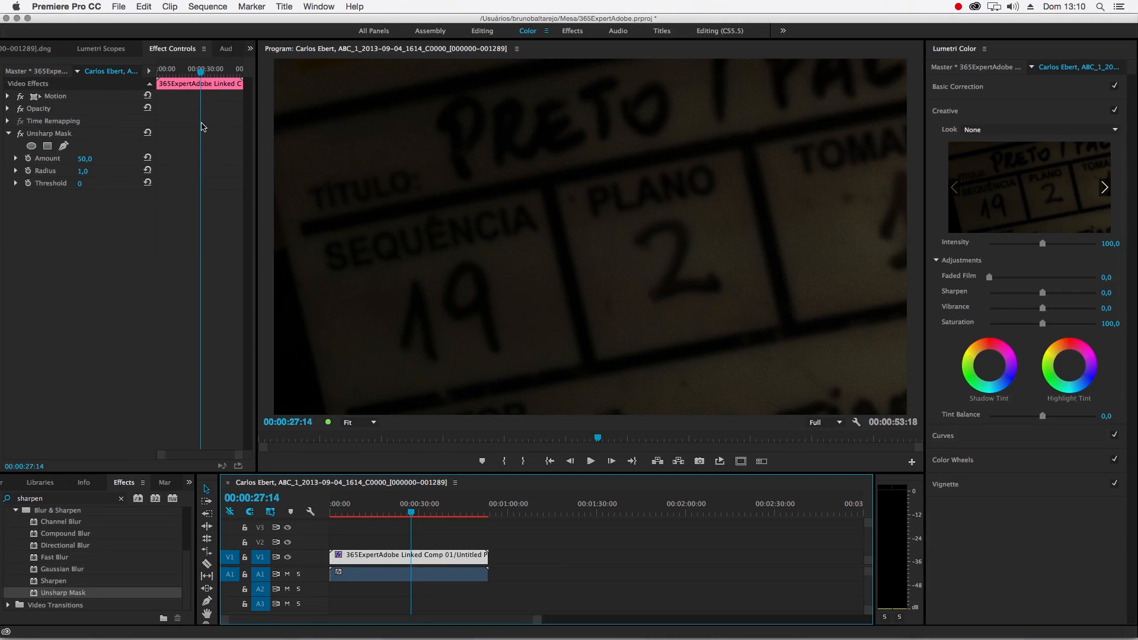
{"action": "left_click", "coordinate": [455, 513]}
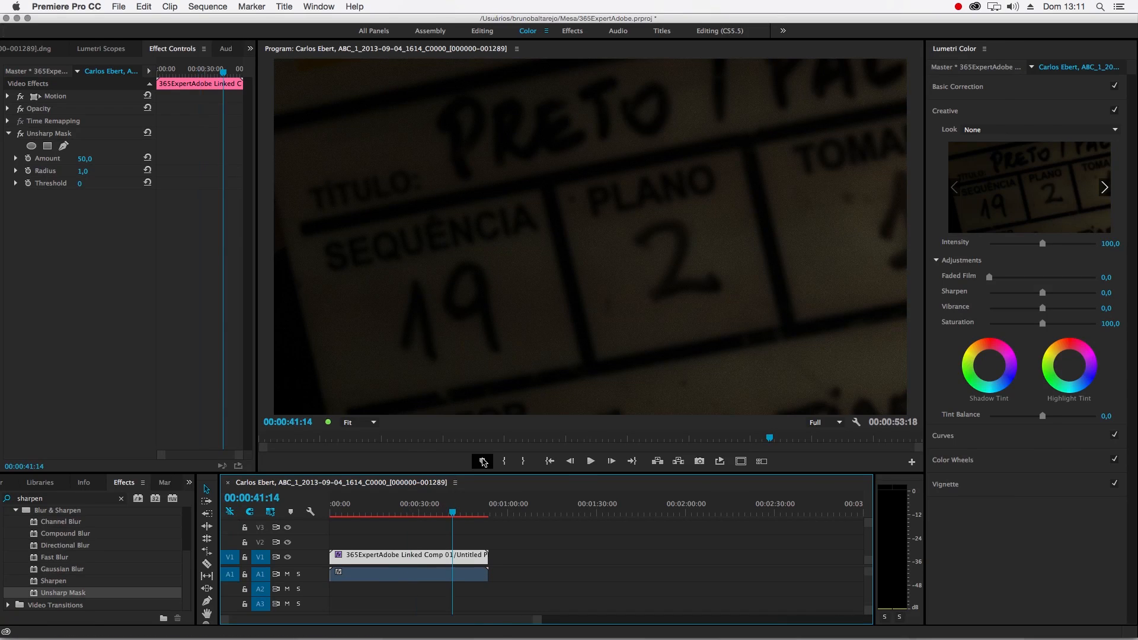
Switch to After Effects and preview the linked composition at 0:00:15:05
{"action": "key", "text": "super+Tab"}
{"action": "left_click_drag", "start_coordinate": [741, 539], "coordinate": [667, 552]}
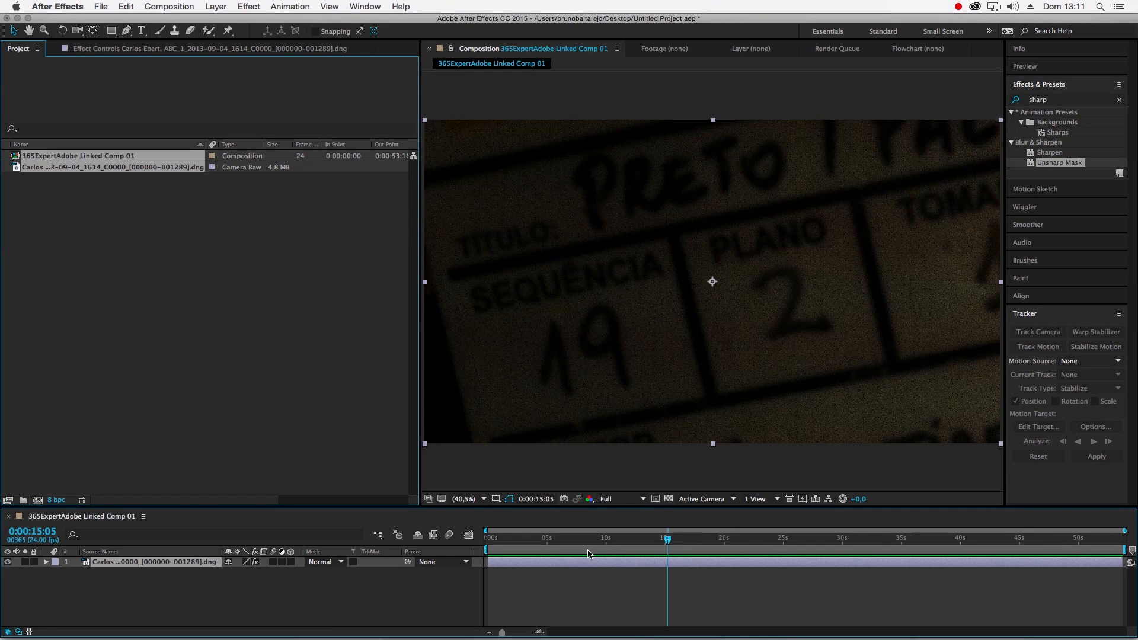
{"action": "left_click", "coordinate": [76, 215]}
{"action": "left_click", "coordinate": [54, 168]}
Return to Premiere Pro and undo back to the original DNG clip, with the playhead at 00:00:27:19
{"action": "key", "text": "super+Tab"}
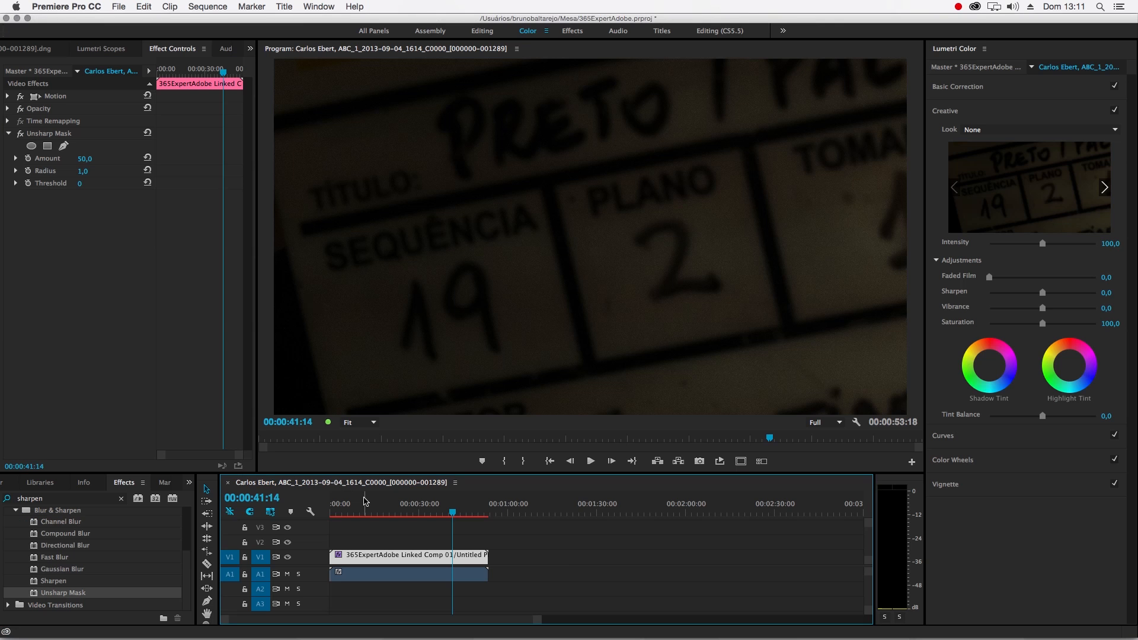
{"action": "left_click", "coordinate": [396, 544]}
{"action": "mouse_move", "coordinate": [403, 511]}
{"action": "left_mouse_down"}
{"action": "mouse_move", "coordinate": [393, 512]}
{"action": "mouse_move", "coordinate": [412, 511]}
{"action": "left_mouse_up"}
{"action": "key", "text": "super+z"}
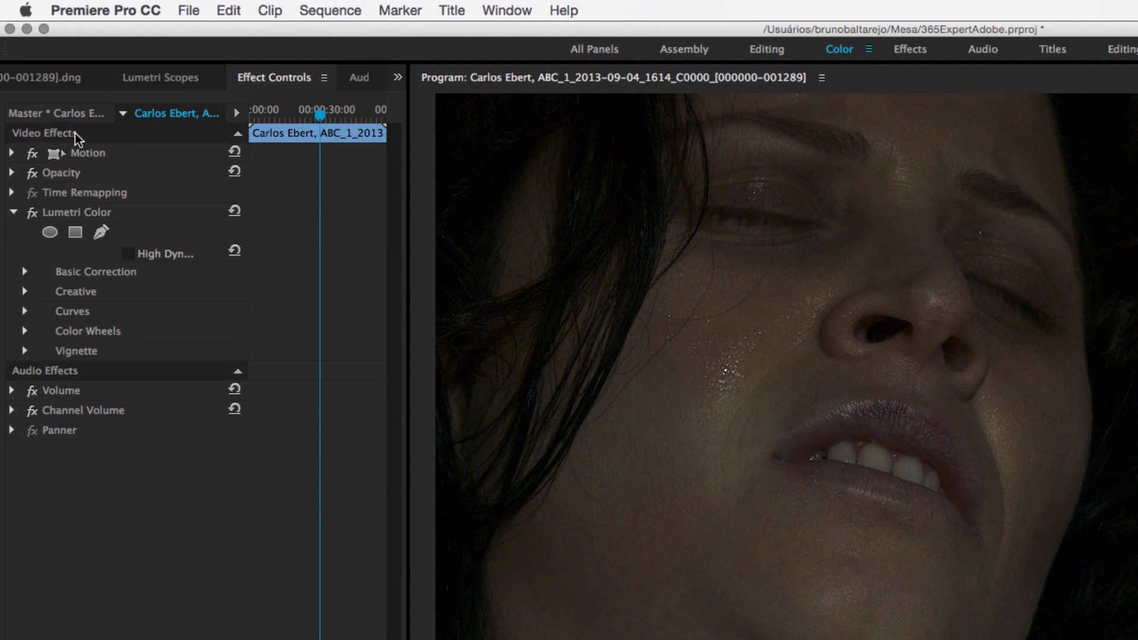
Apply Unsharp Mask to the original close-up clip, with amount 35 and radius 4.1
{"action": "left_click", "coordinate": [74, 209]}
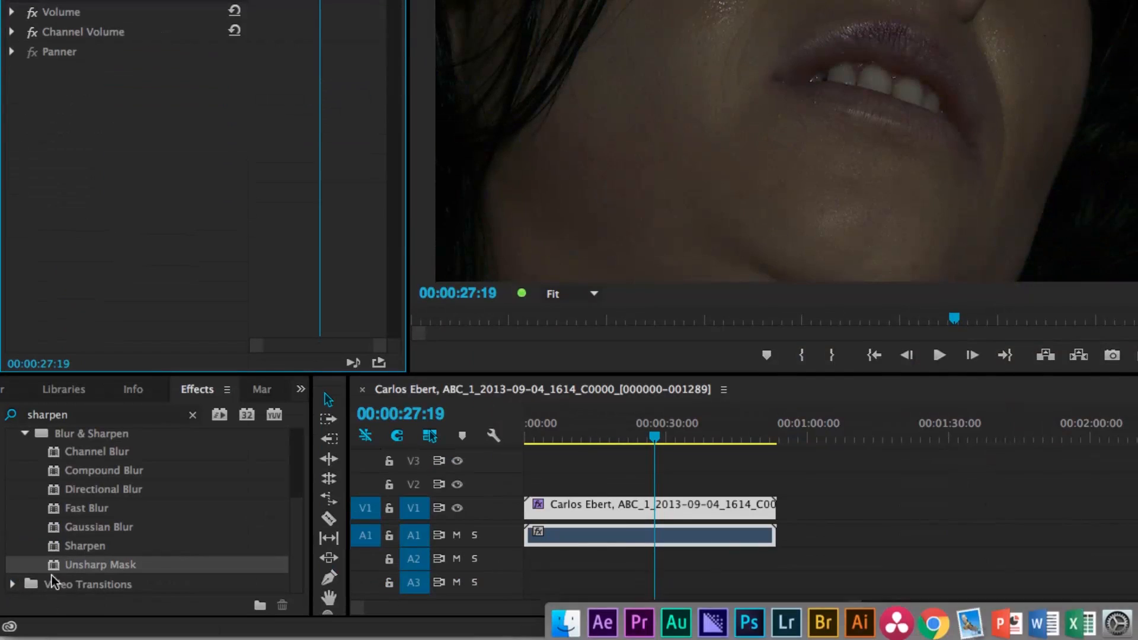
{"action": "left_click_drag", "start_coordinate": [83, 572], "coordinate": [598, 504]}
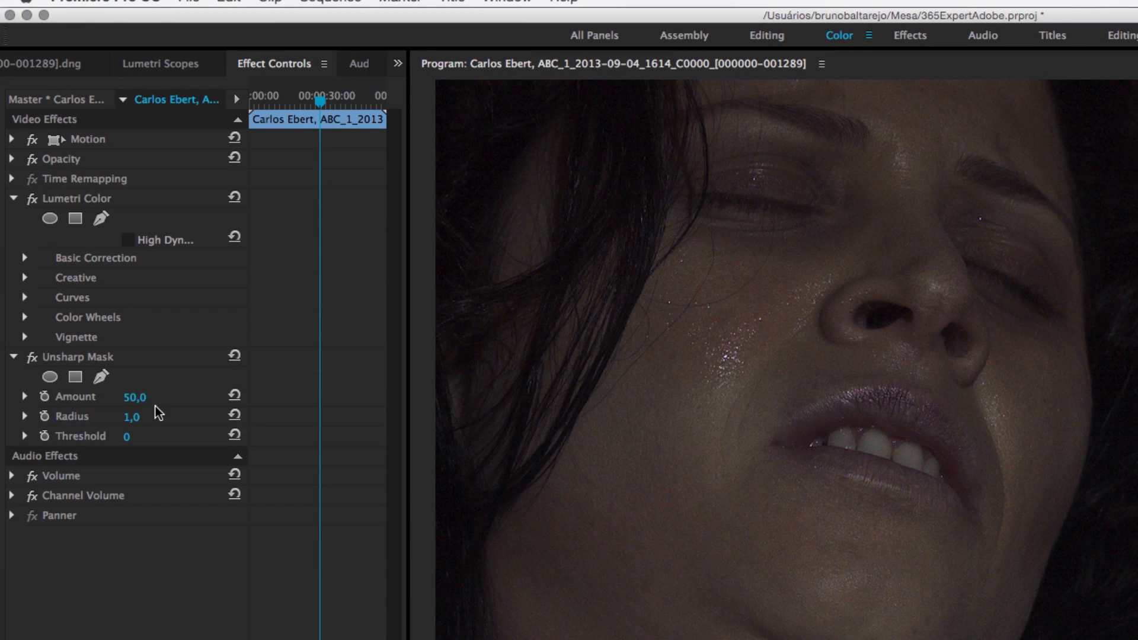
{"action": "mouse_move", "coordinate": [138, 405]}
{"action": "left_mouse_down"}
{"action": "mouse_move", "coordinate": [233, 405]}
{"action": "mouse_move", "coordinate": [108, 396]}
{"action": "mouse_move", "coordinate": [128, 397]}
{"action": "mouse_move", "coordinate": [136, 417]}
{"action": "mouse_move", "coordinate": [126, 416]}
{"action": "left_mouse_up"}
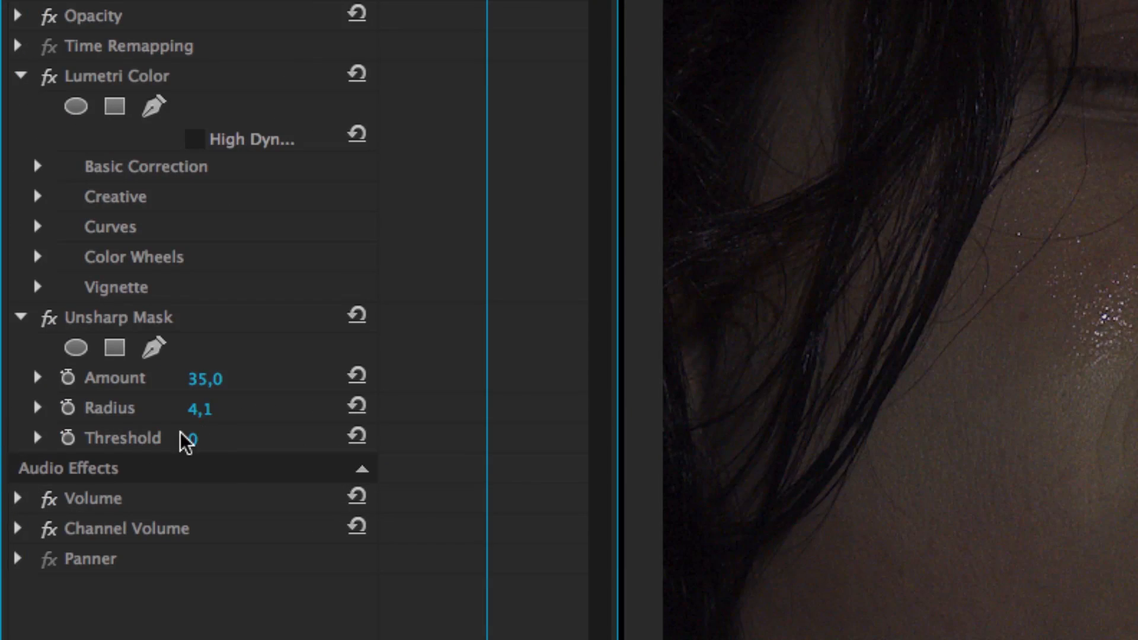
Try the Unsharp Mask threshold at its maximum of 255, and settle on amount 89 and threshold 42
{"action": "left_click_drag", "start_coordinate": [126, 436], "coordinate": [362, 439]}
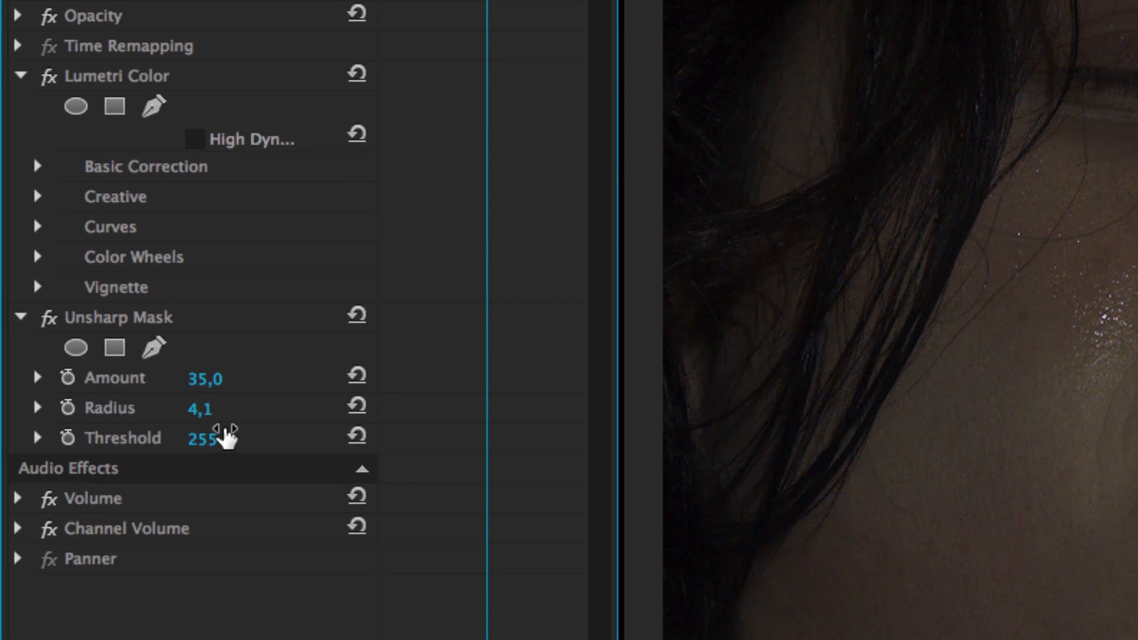
{"action": "left_click_drag", "start_coordinate": [226, 436], "coordinate": [95, 439]}
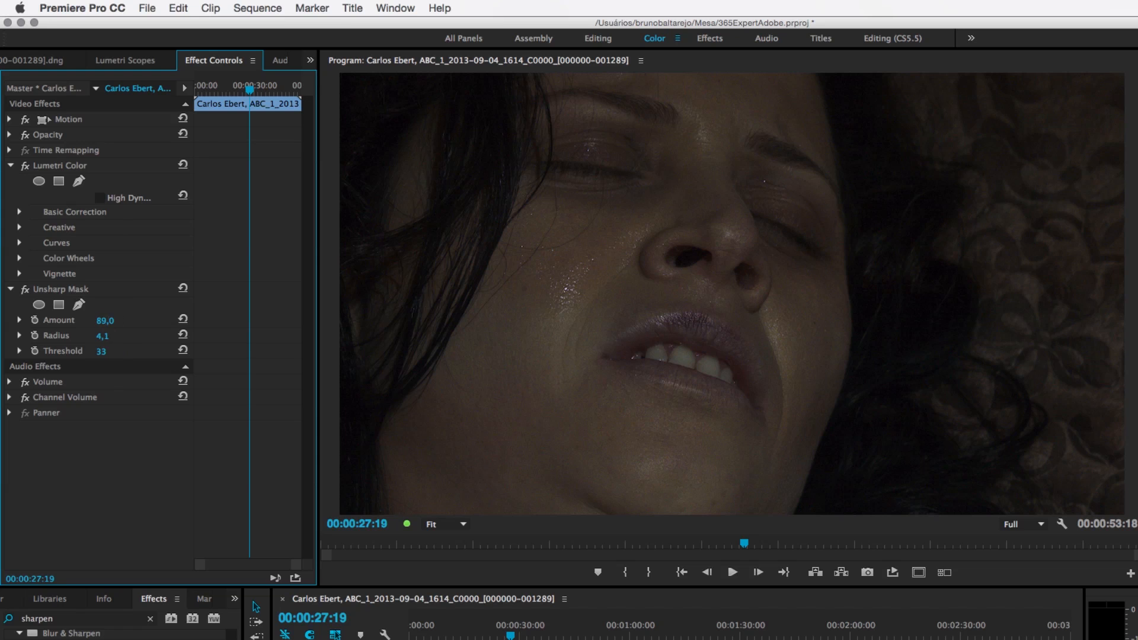
{"action": "left_click_drag", "start_coordinate": [103, 323], "coordinate": [109, 329]}
{"action": "mouse_move", "coordinate": [106, 354]}
{"action": "left_mouse_down"}
{"action": "mouse_move", "coordinate": [83, 354]}
{"action": "mouse_move", "coordinate": [115, 353]}
{"action": "left_mouse_up"}
Turn the Unsharp Mask effect off and on to compare the close-up with and without it
{"action": "left_click", "coordinate": [27, 291]}
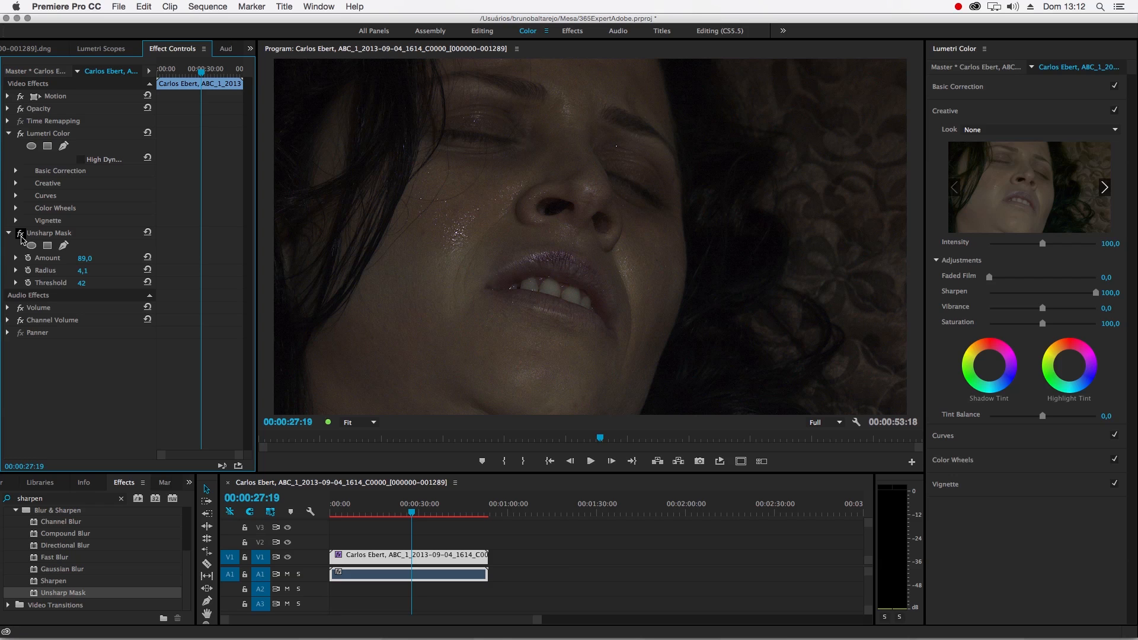
{"action": "left_click", "coordinate": [21, 238]}
{"action": "left_click", "coordinate": [21, 238]}
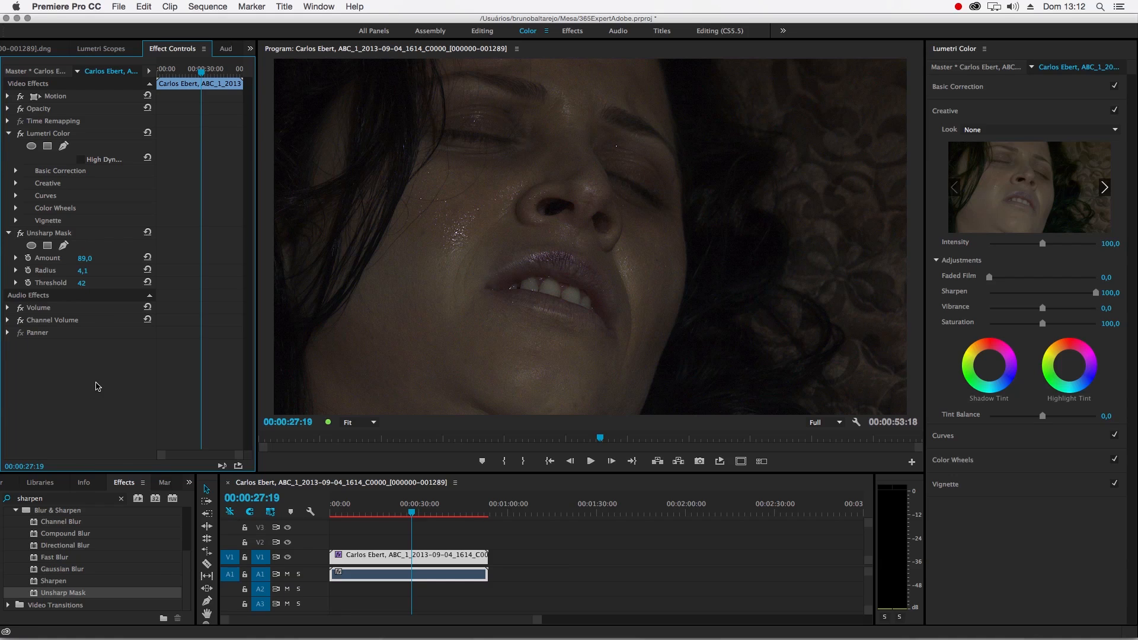